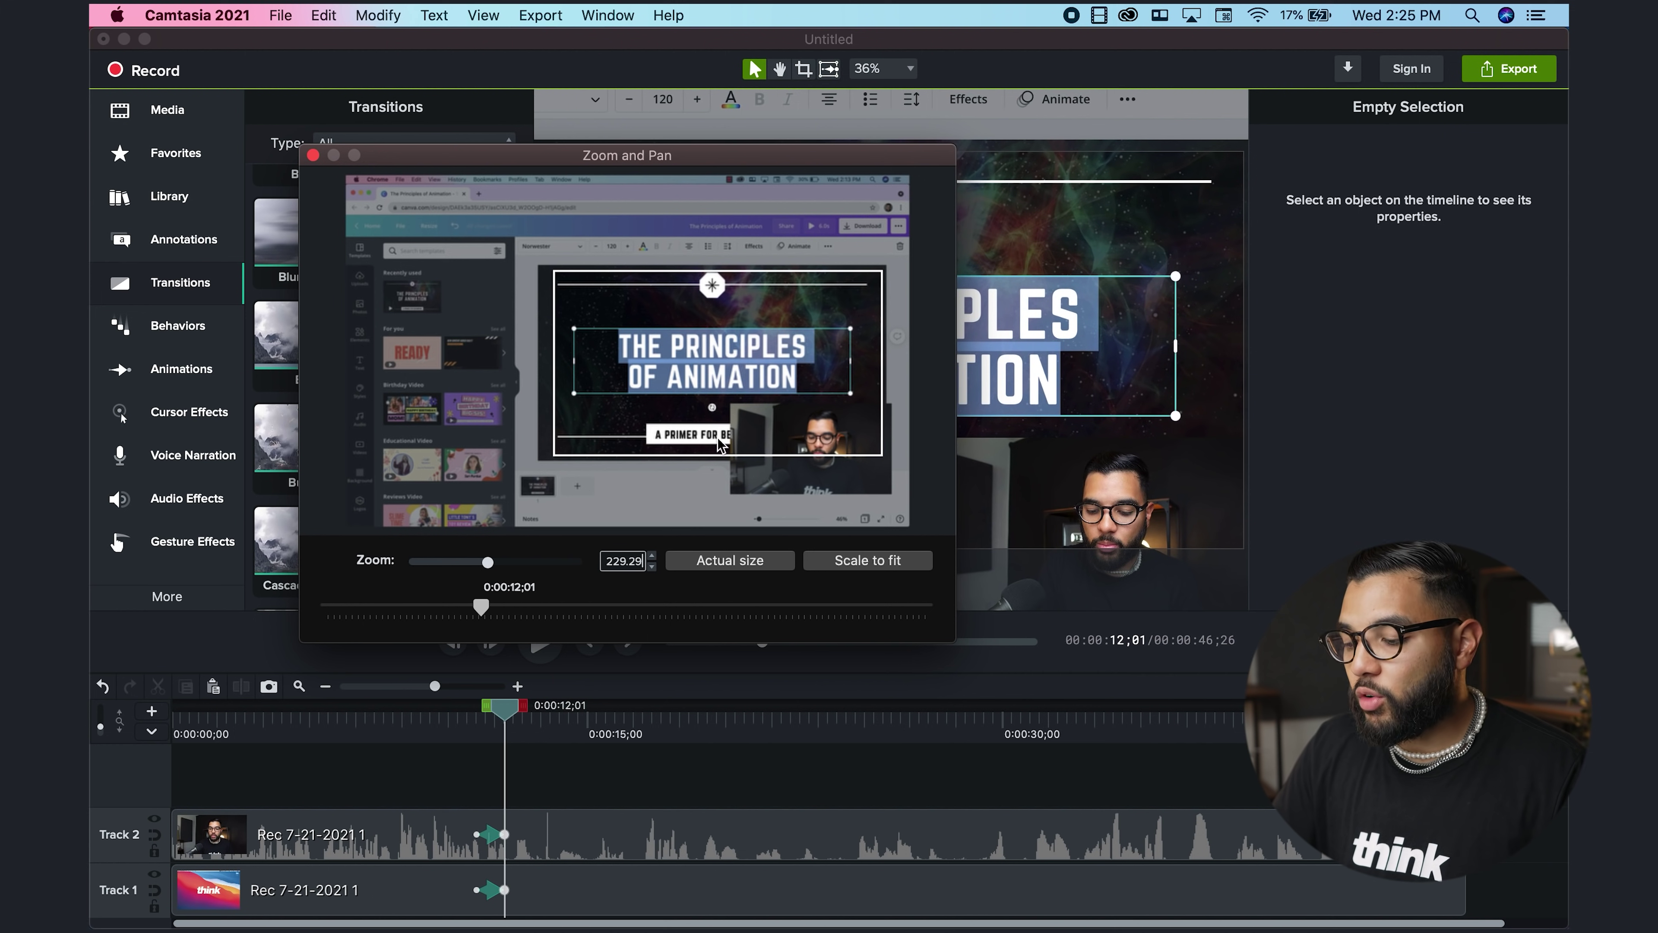
# Add a zoom-out keyframe at 0:00:15;17 in the Zoom and Pan window, trying scale to fit and actual size and ending at about 140.6%.
pyautogui.moveTo(483, 614); pyautogui.dragTo(533, 615)
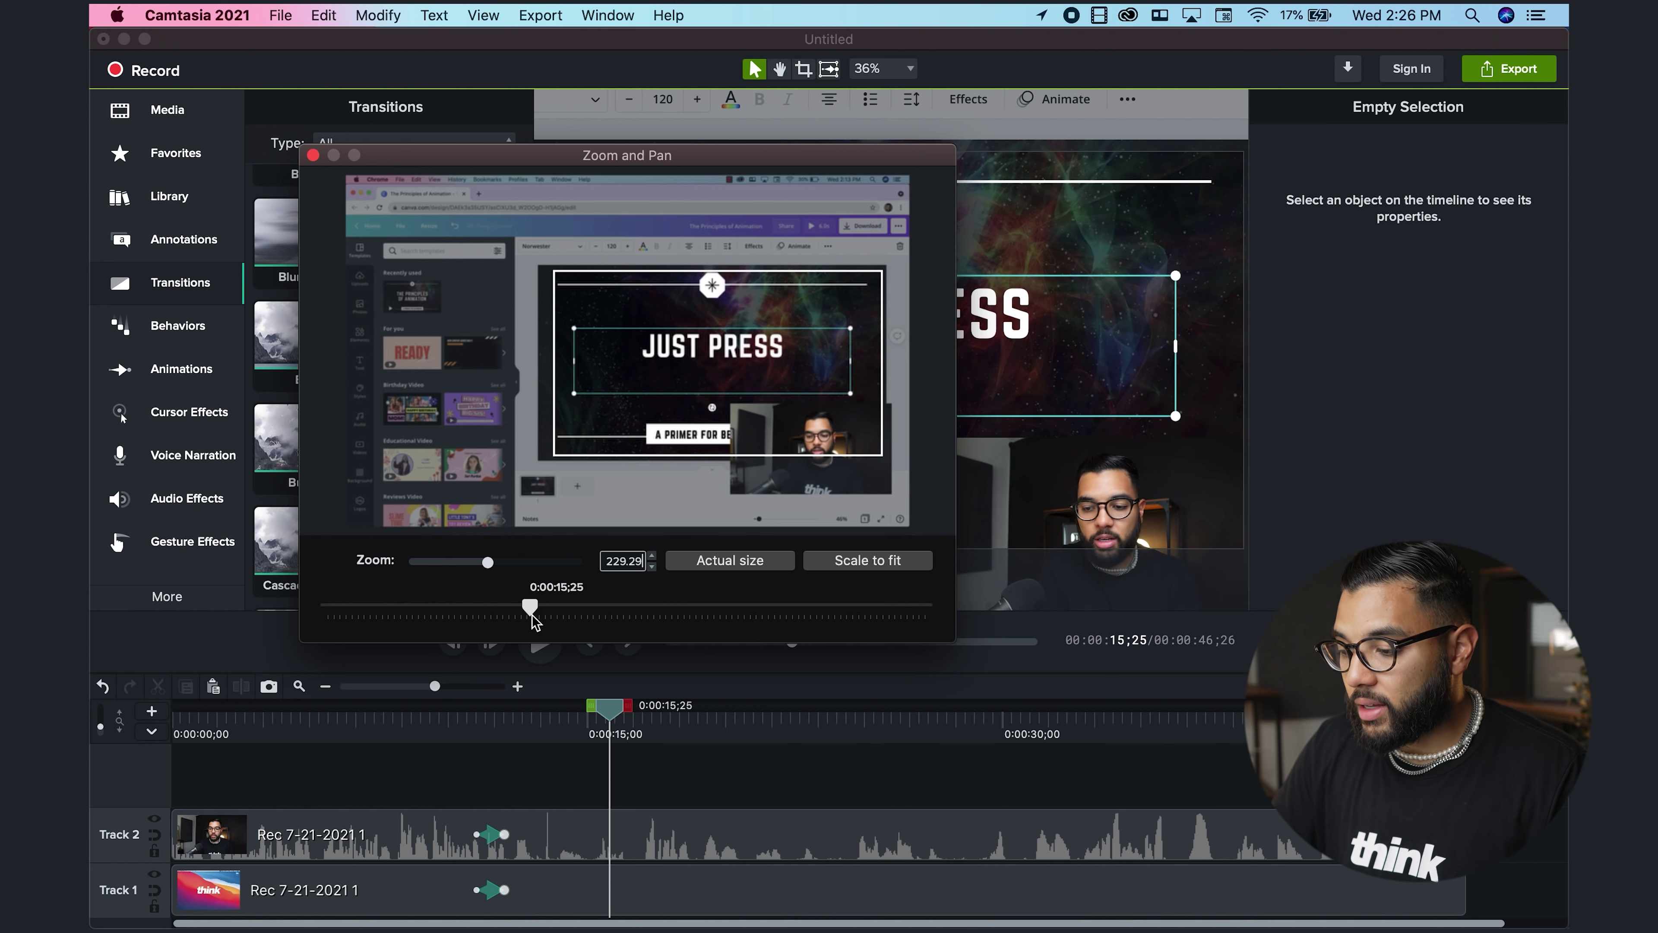
pyautogui.moveTo(533, 615); pyautogui.dragTo(529, 615)
pyautogui.click(814, 561)
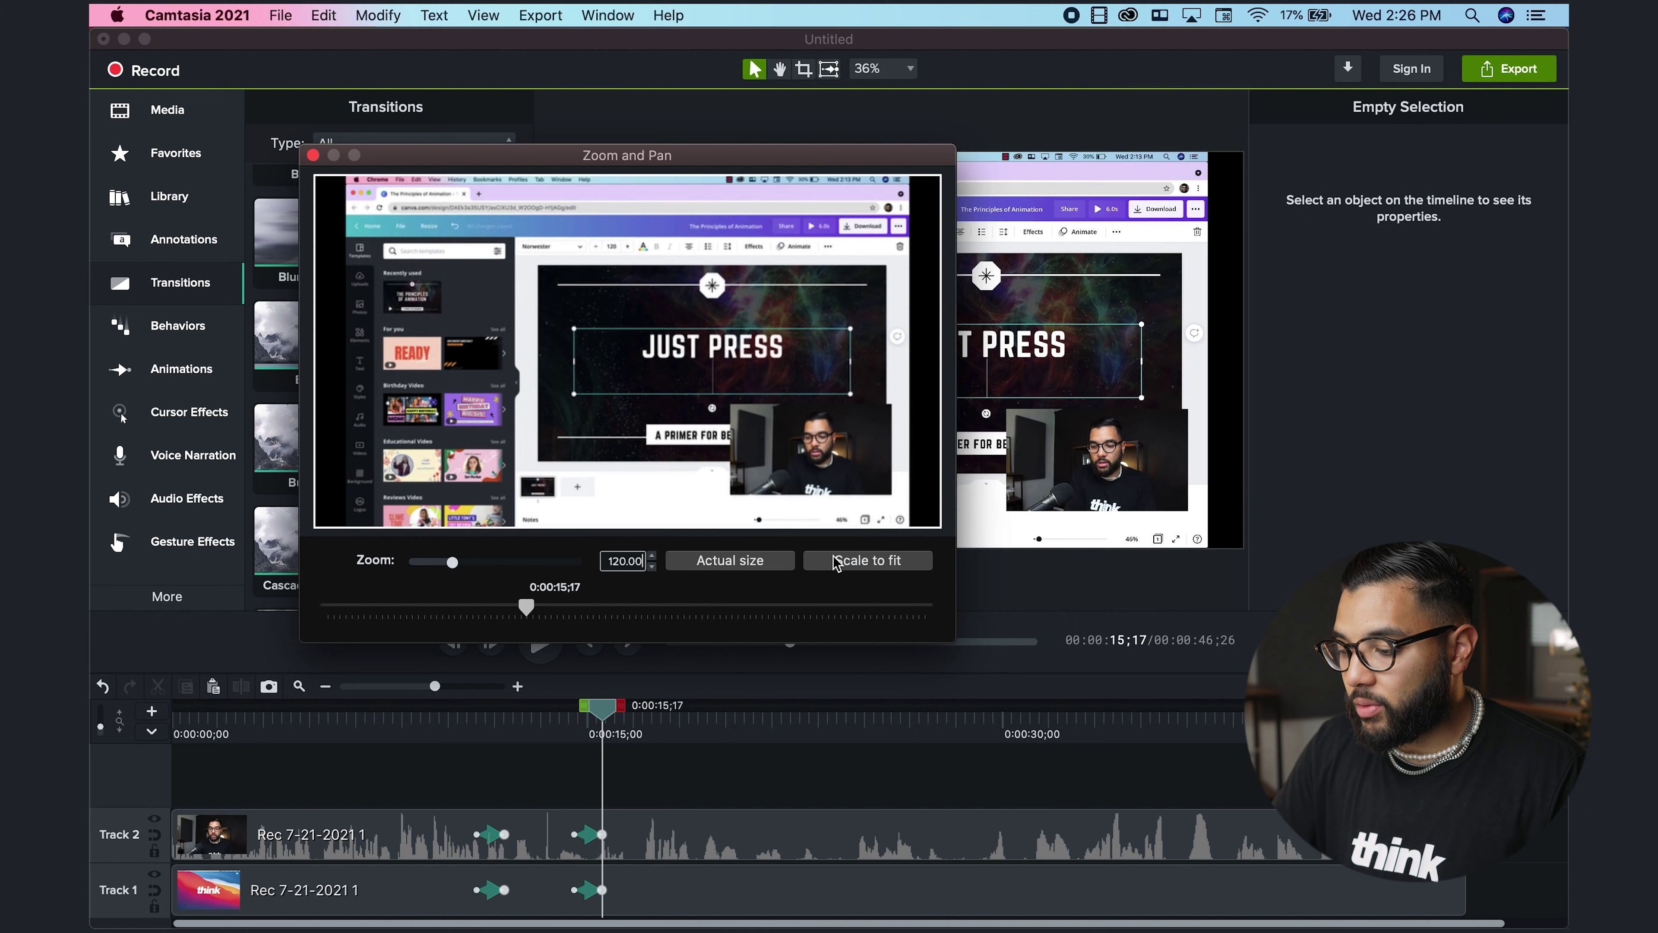
pyautogui.click(722, 562)
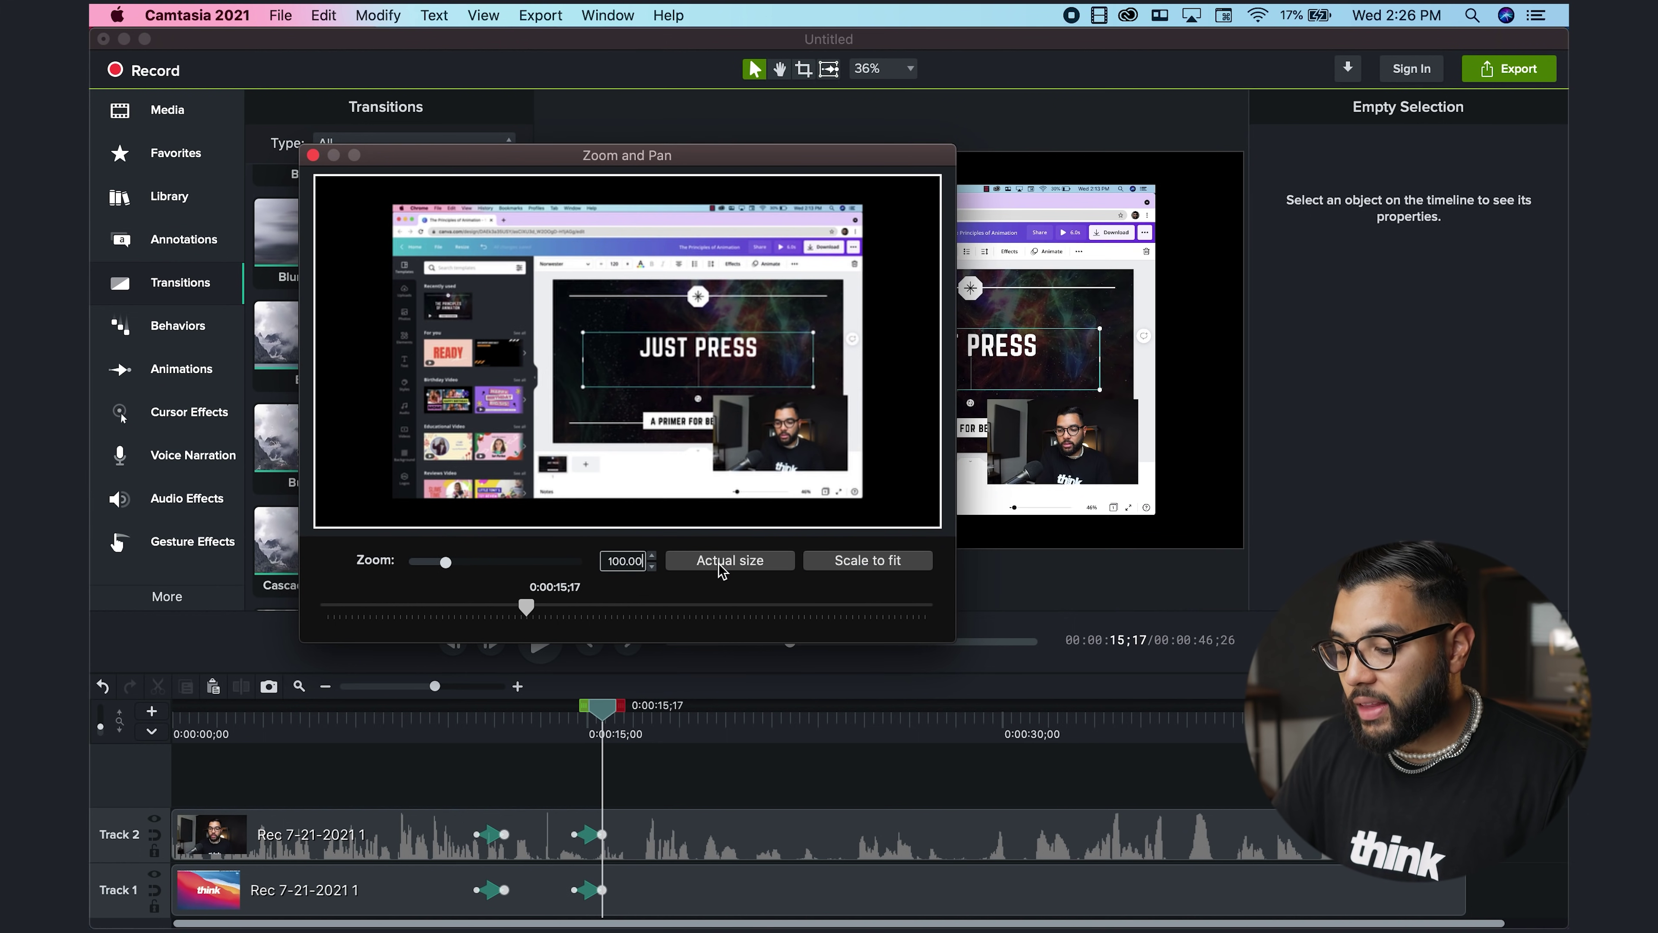
pyautogui.moveTo(431, 563); pyautogui.dragTo(459, 565)
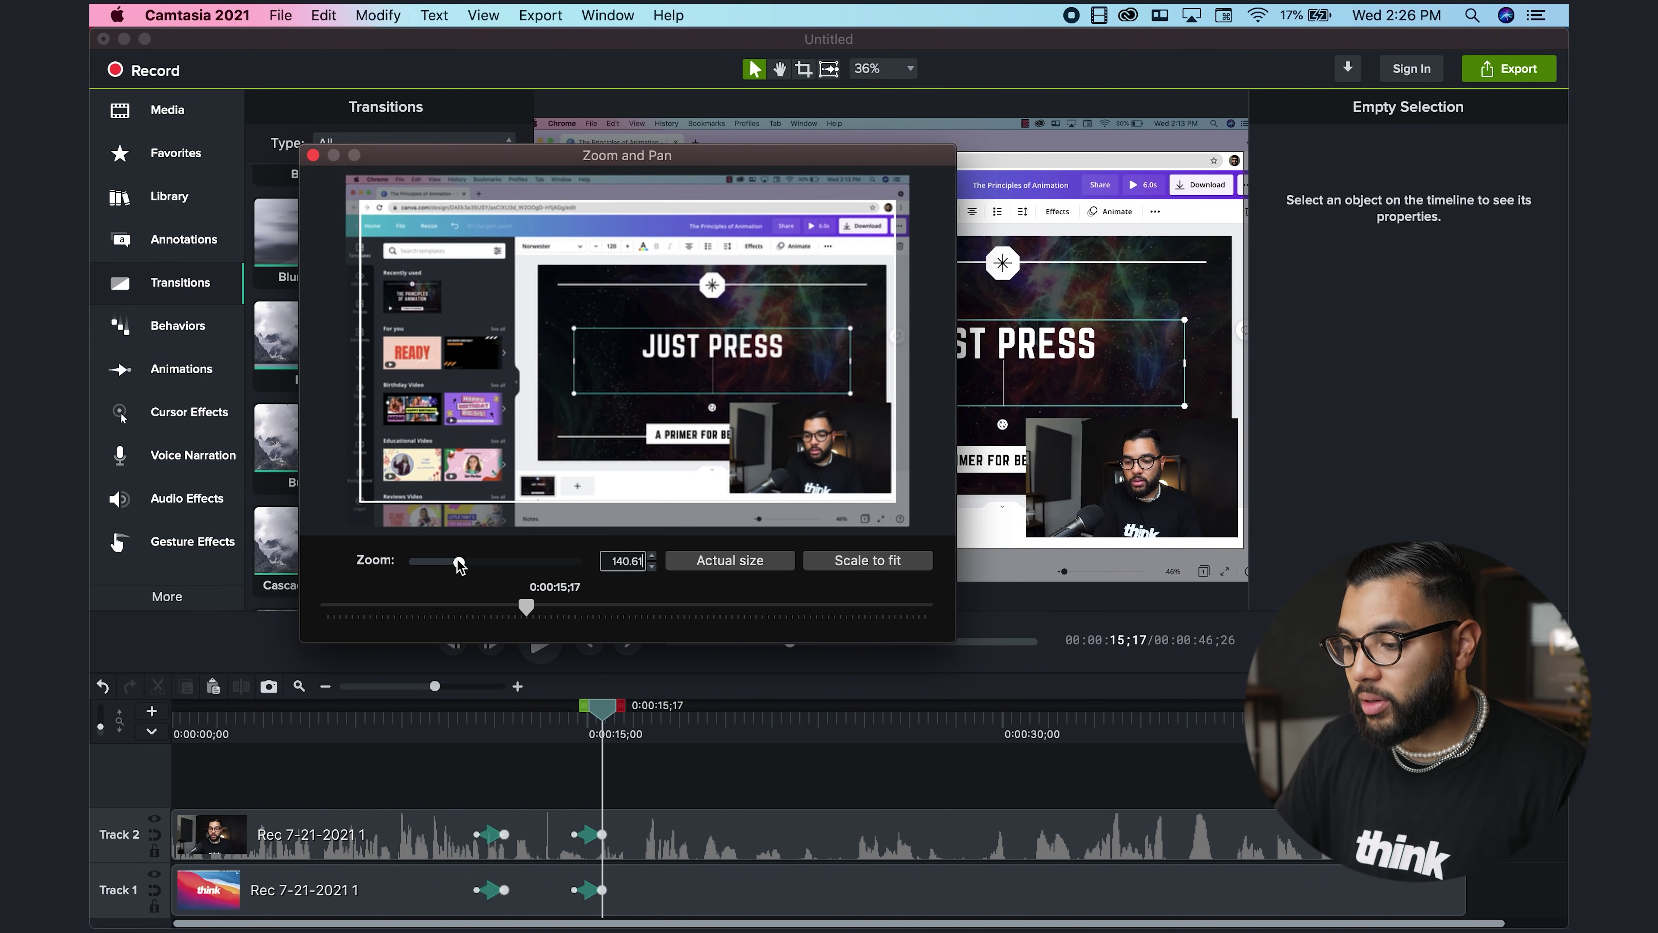
# Play back the timeline from just before the first zoom animation to review both the zoom-in and the zoom-out.
pyautogui.click(492, 703)
pyautogui.moveTo(602, 707); pyautogui.dragTo(432, 721)
pyautogui.press('space')
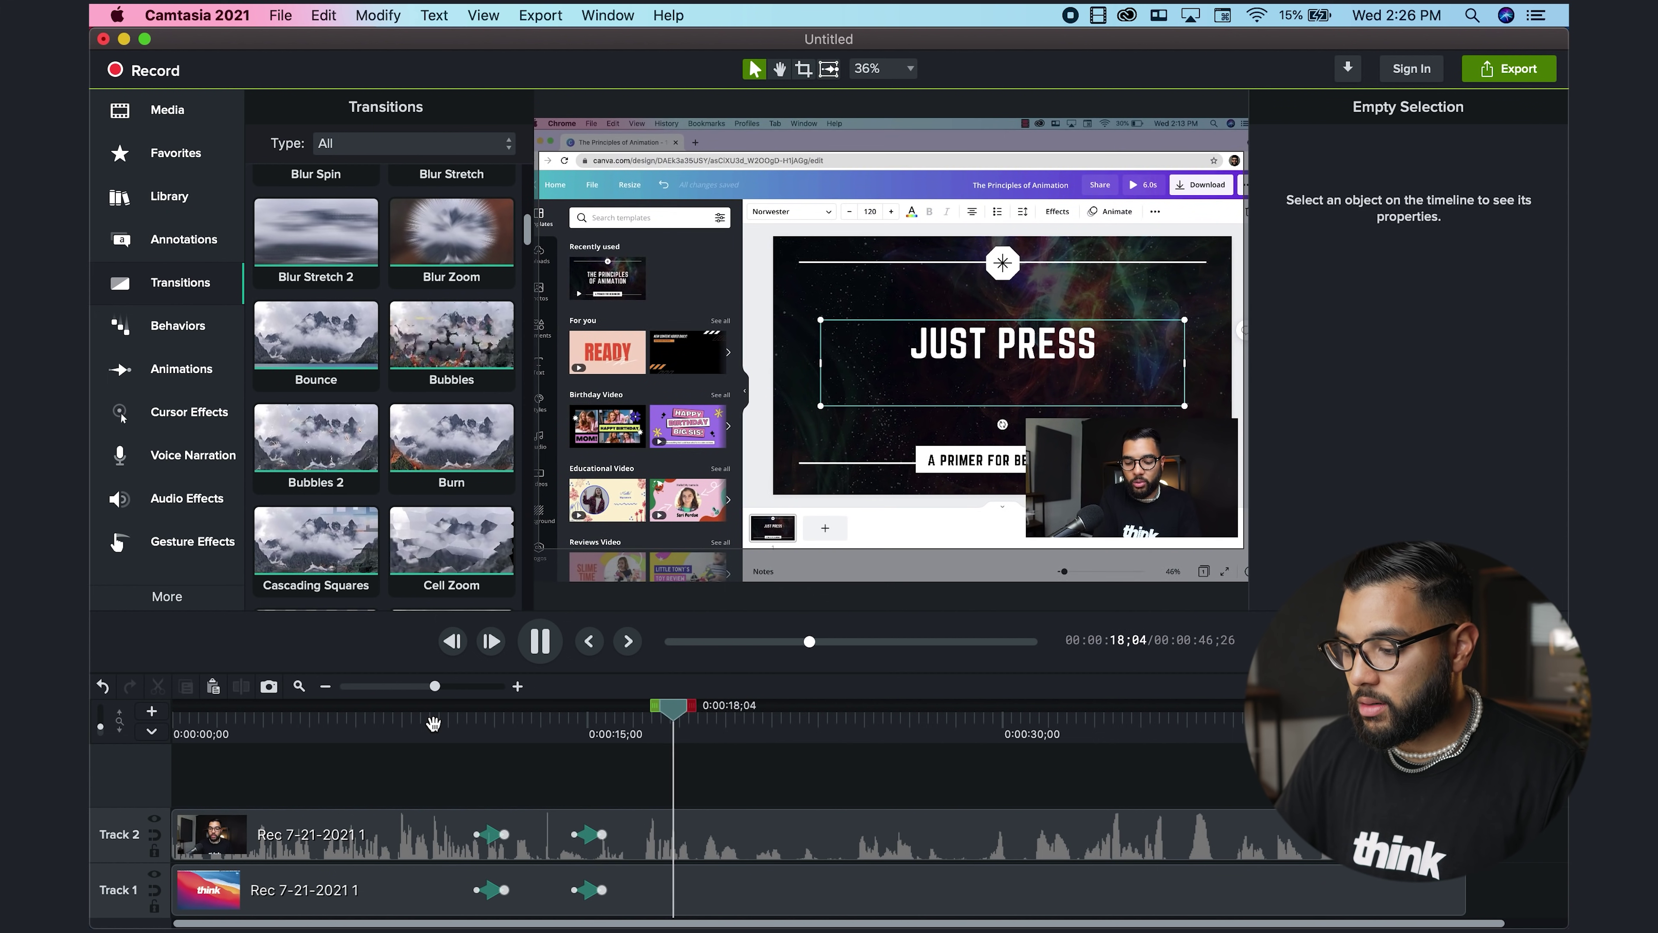
pyautogui.press('space')
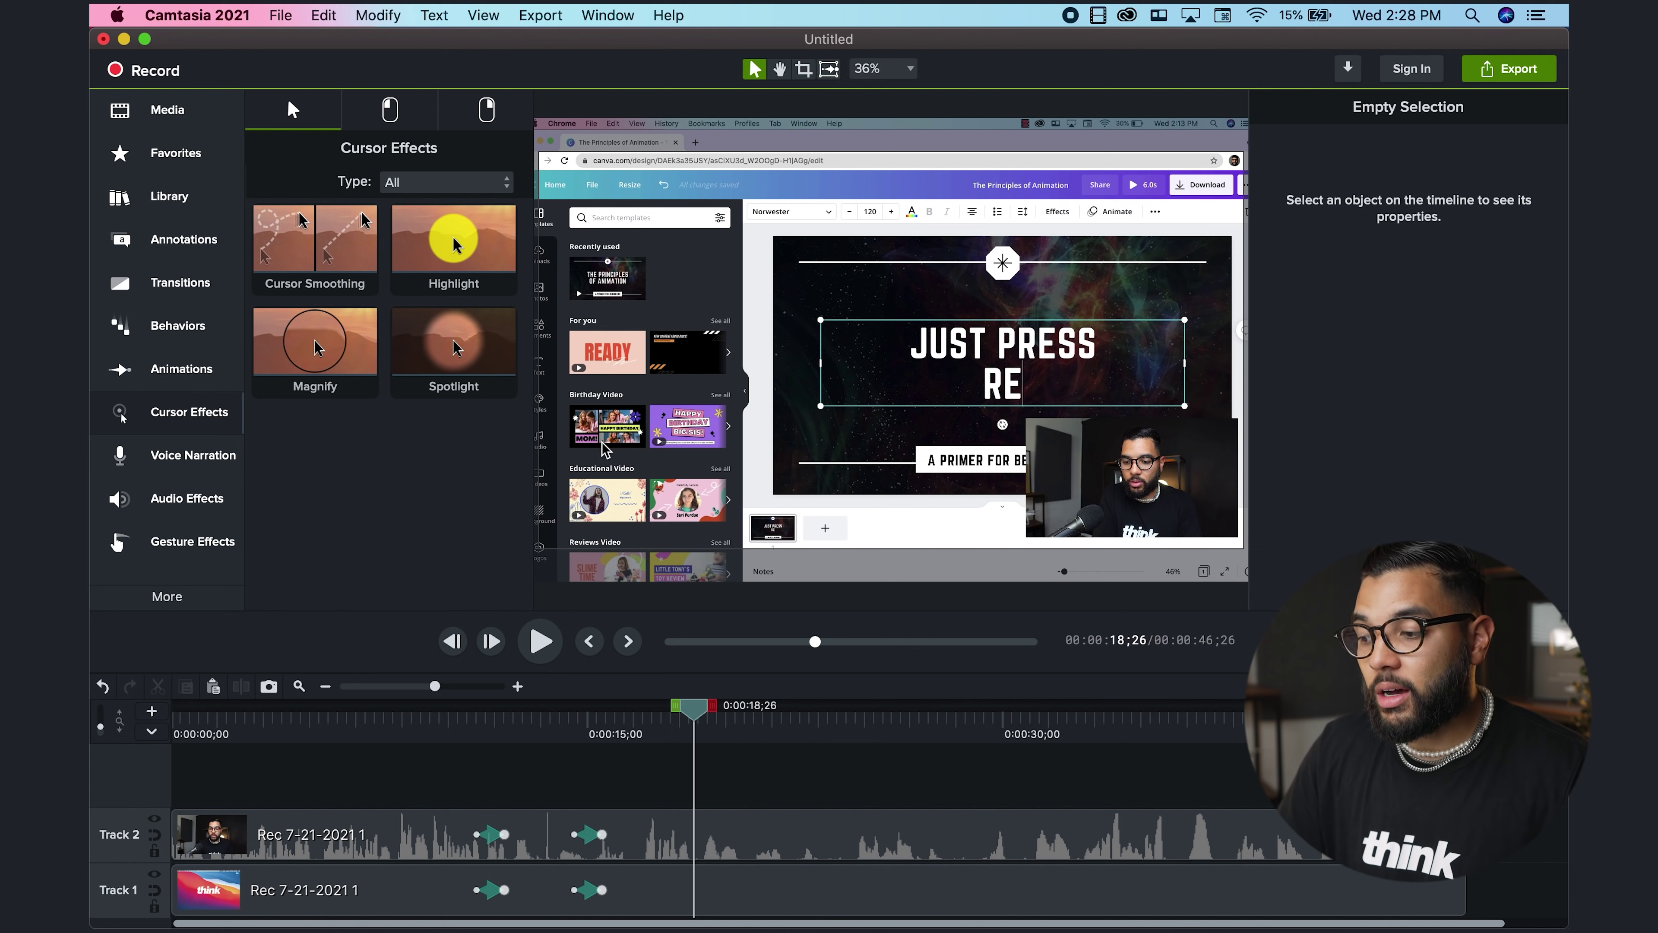
# Apply the Spotlight cursor effect to the screen recording on Track 1 and play it back from about 0:00:18;26.
pyautogui.click(315, 734)
pyautogui.press('space')
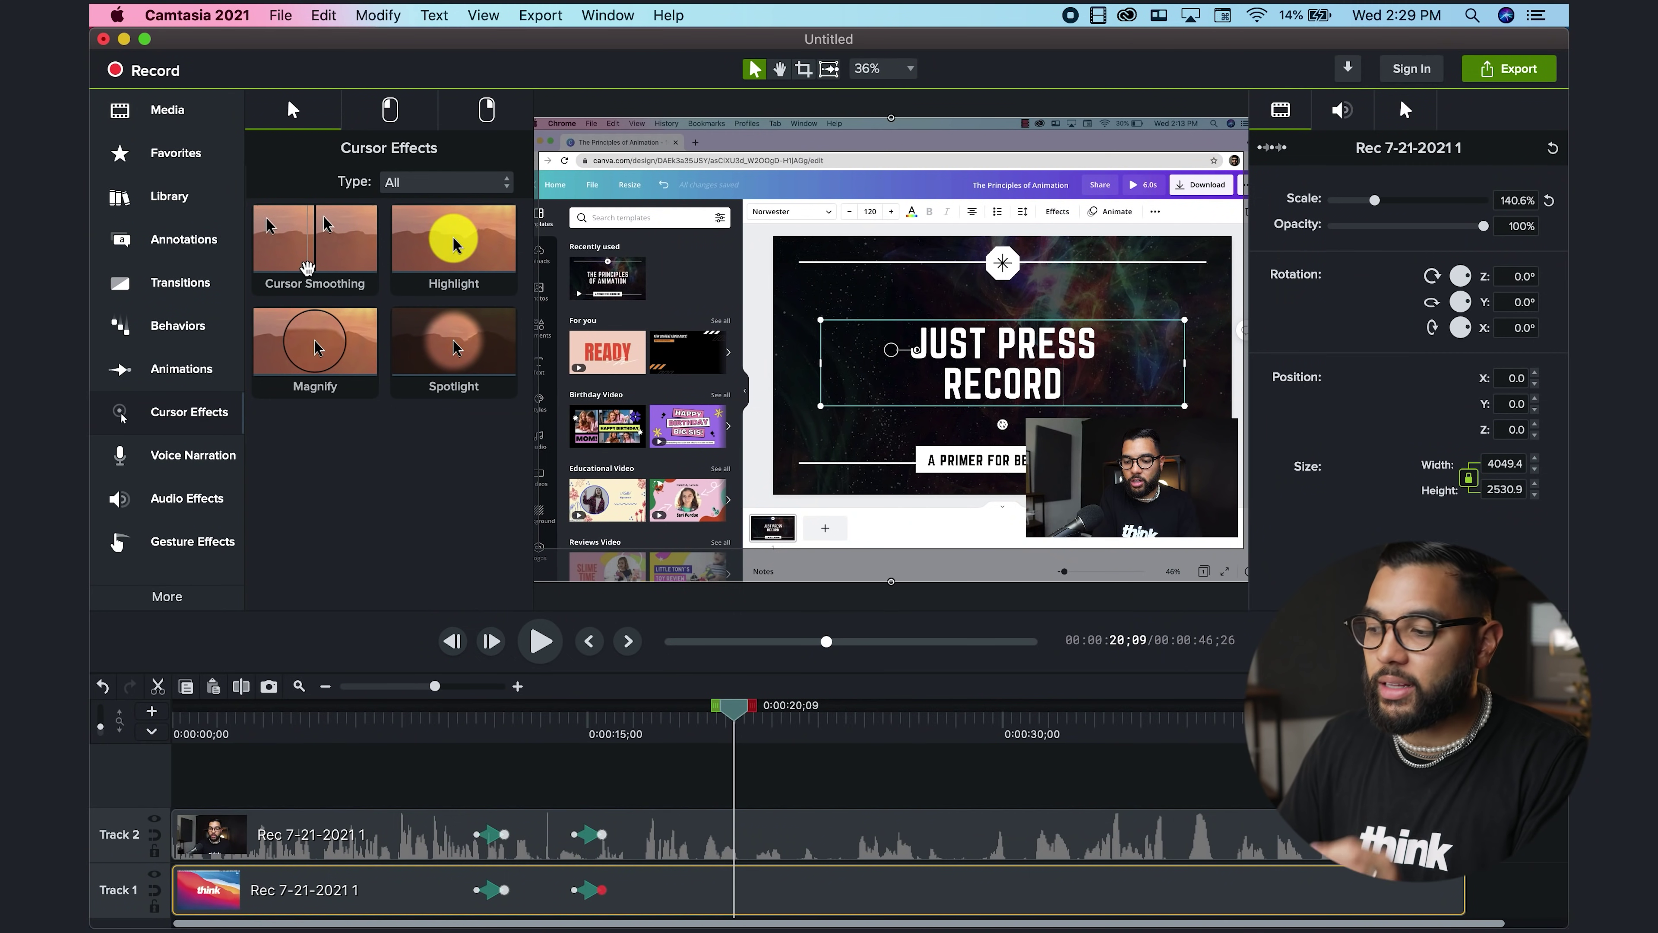
pyautogui.moveTo(426, 340); pyautogui.dragTo(736, 885)
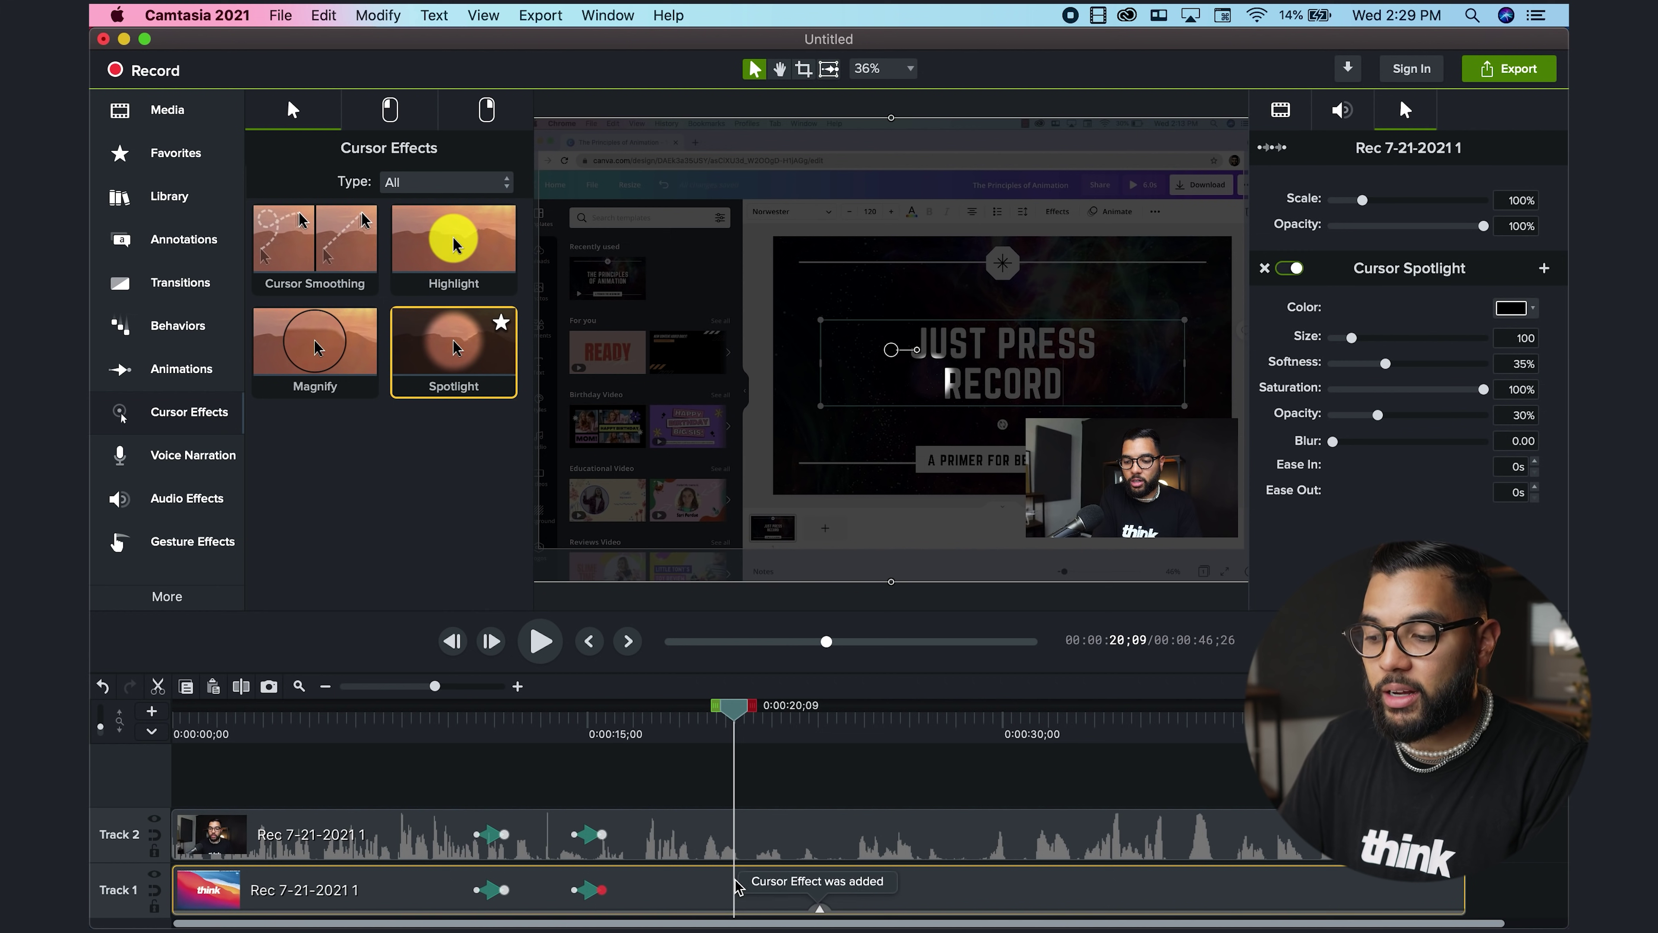
pyautogui.click(700, 713)
pyautogui.press('space')
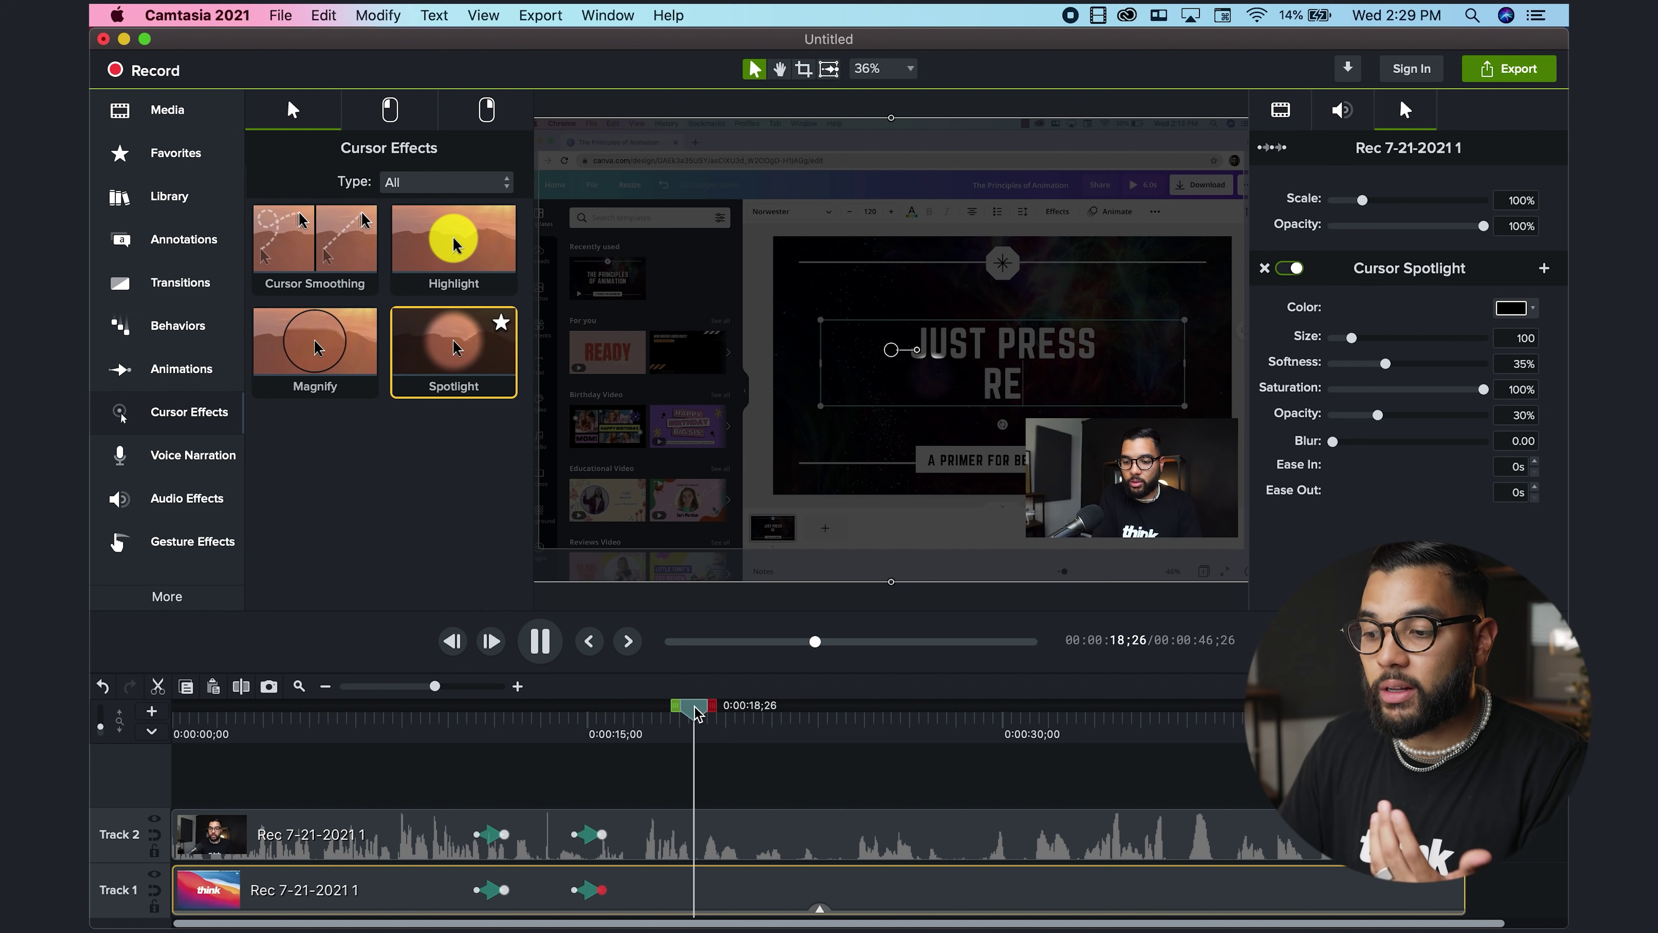
pyautogui.press('space')
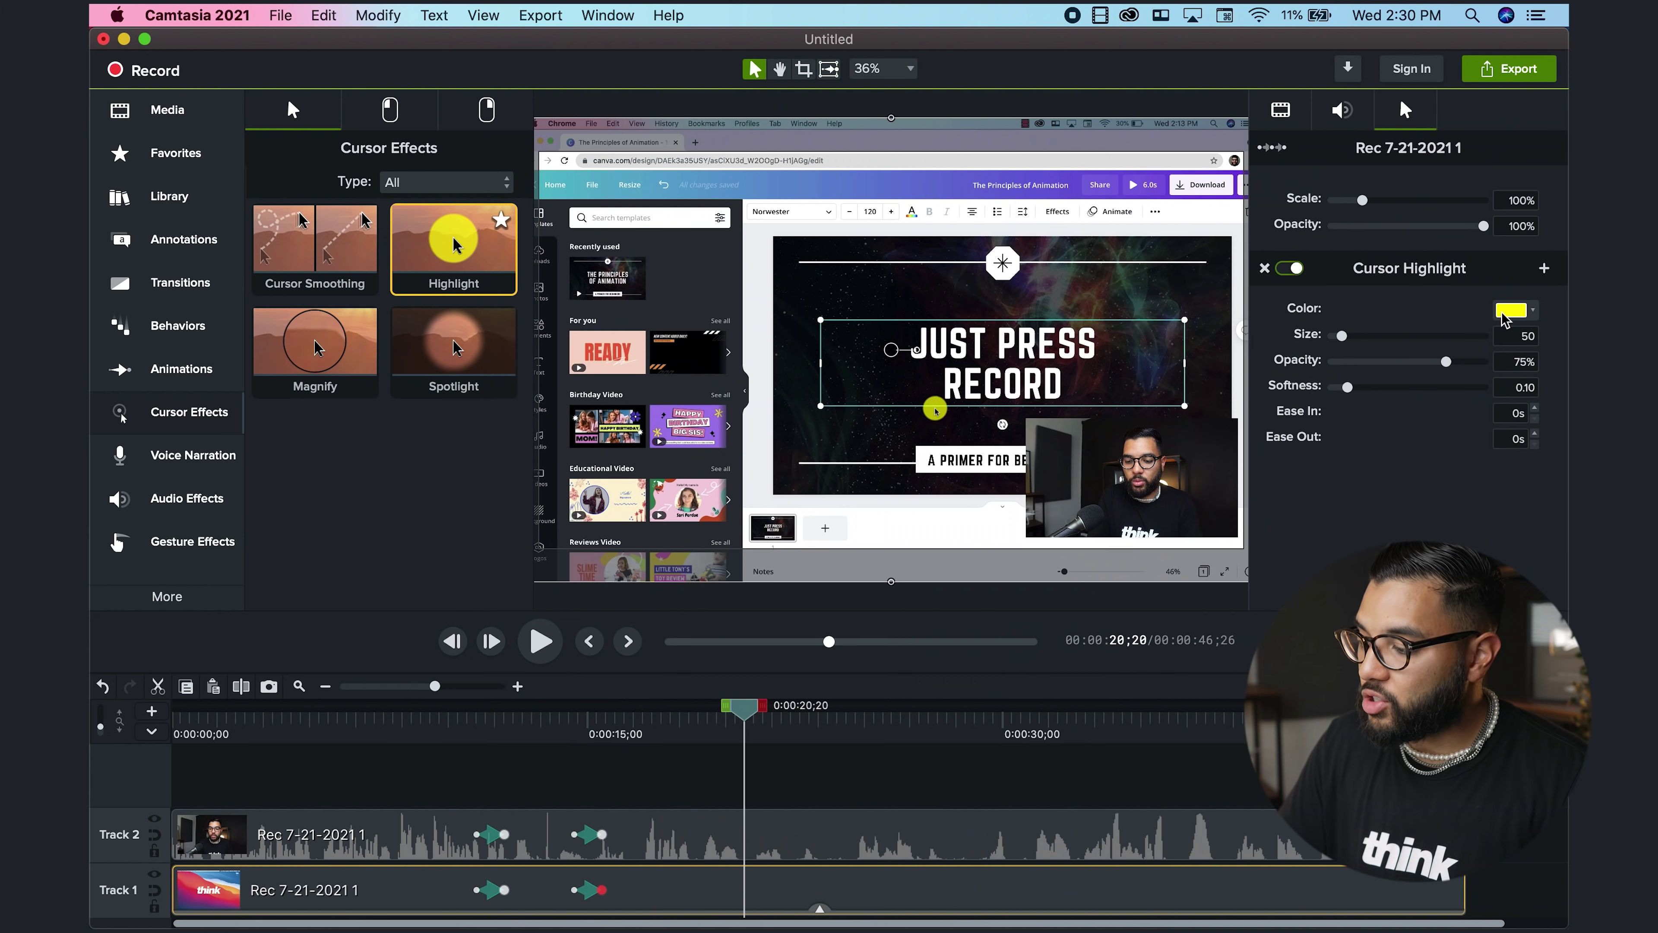
# Set the cursor highlight to red with size 72 and softness 0.40, and move the playhead to 0:00:22;12.
pyautogui.click(1509, 312)
pyautogui.moveTo(1523, 424); pyautogui.dragTo(1521, 379)
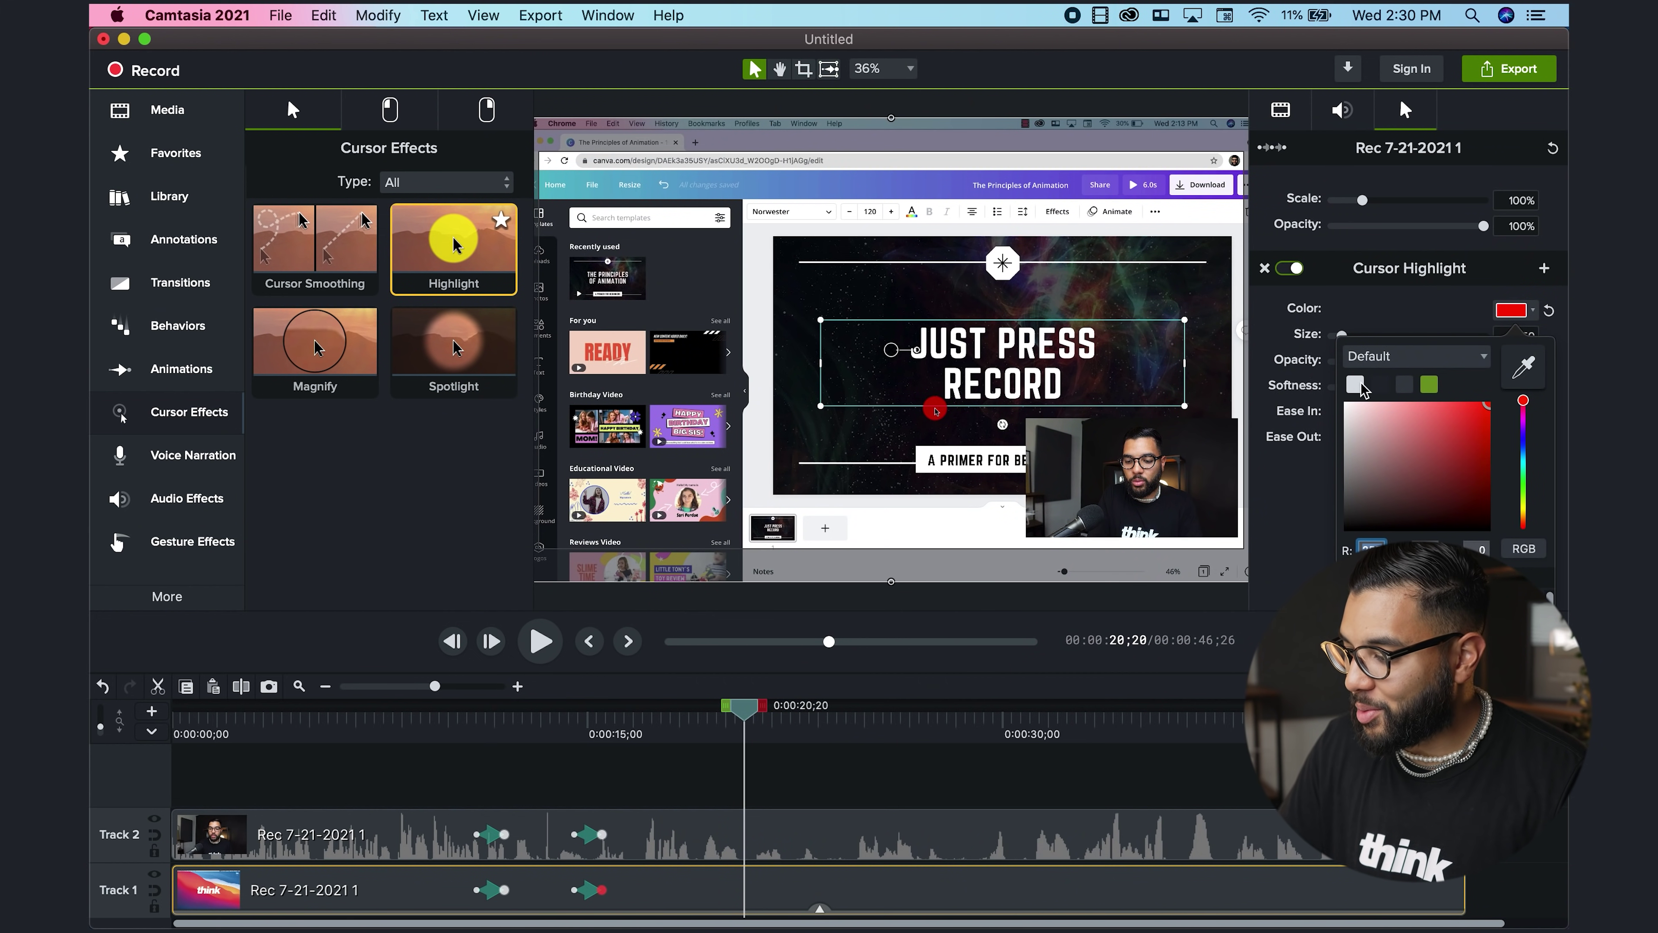
pyautogui.click(1342, 297)
pyautogui.moveTo(1347, 338); pyautogui.dragTo(1349, 338)
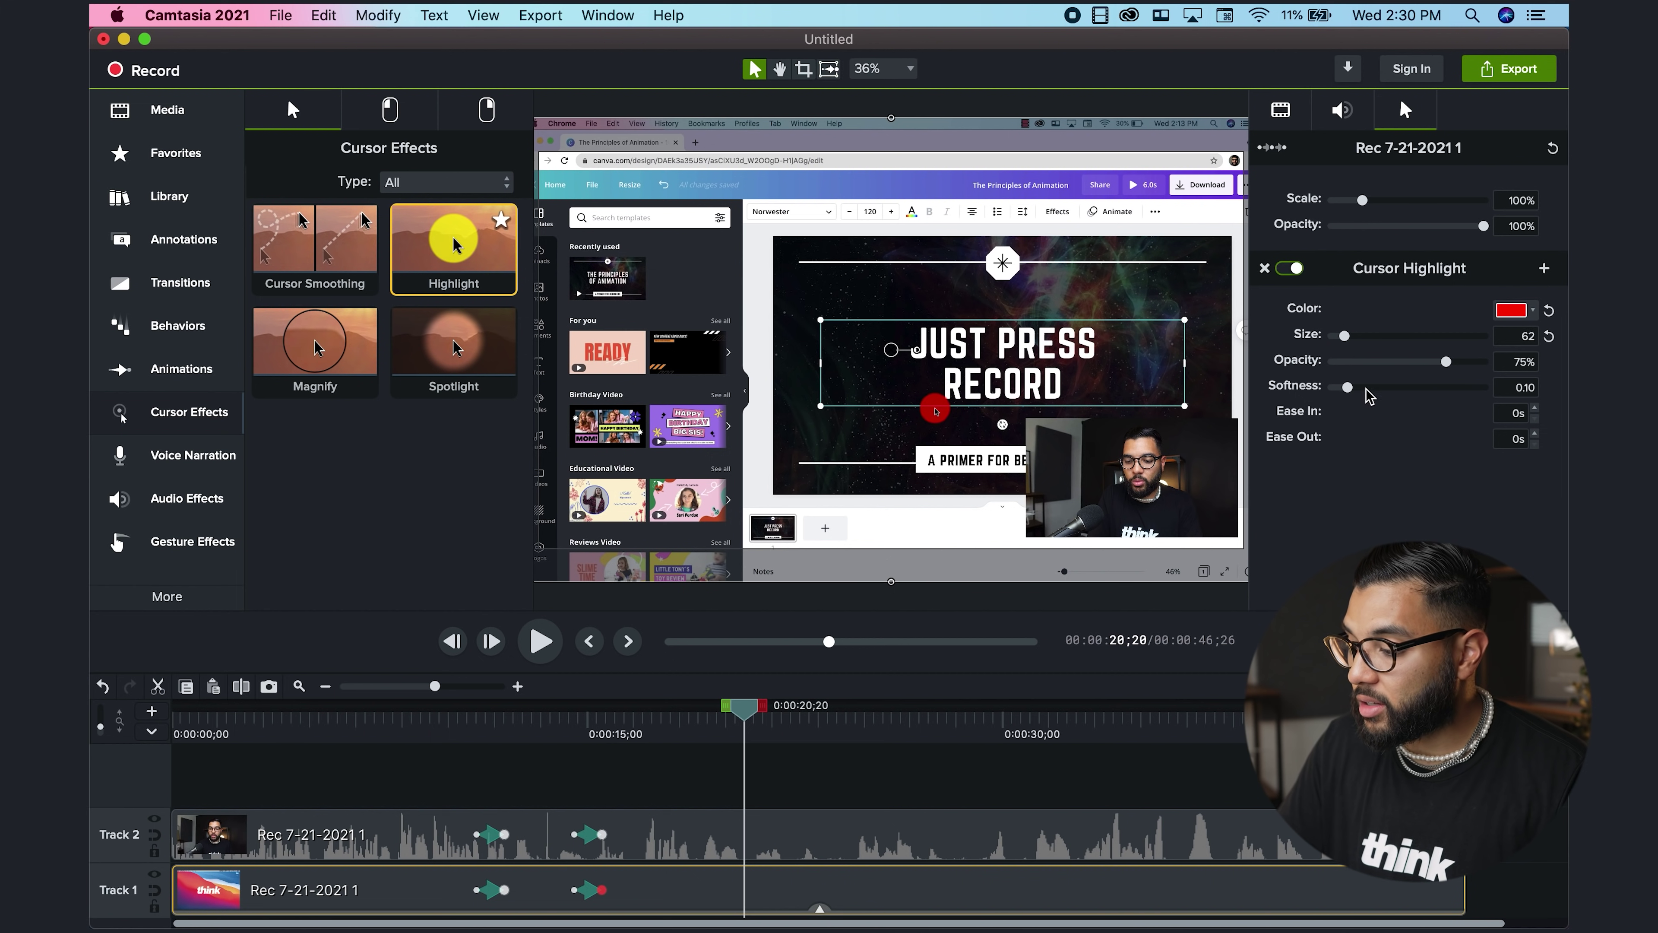
pyautogui.moveTo(1346, 338); pyautogui.dragTo(1412, 407)
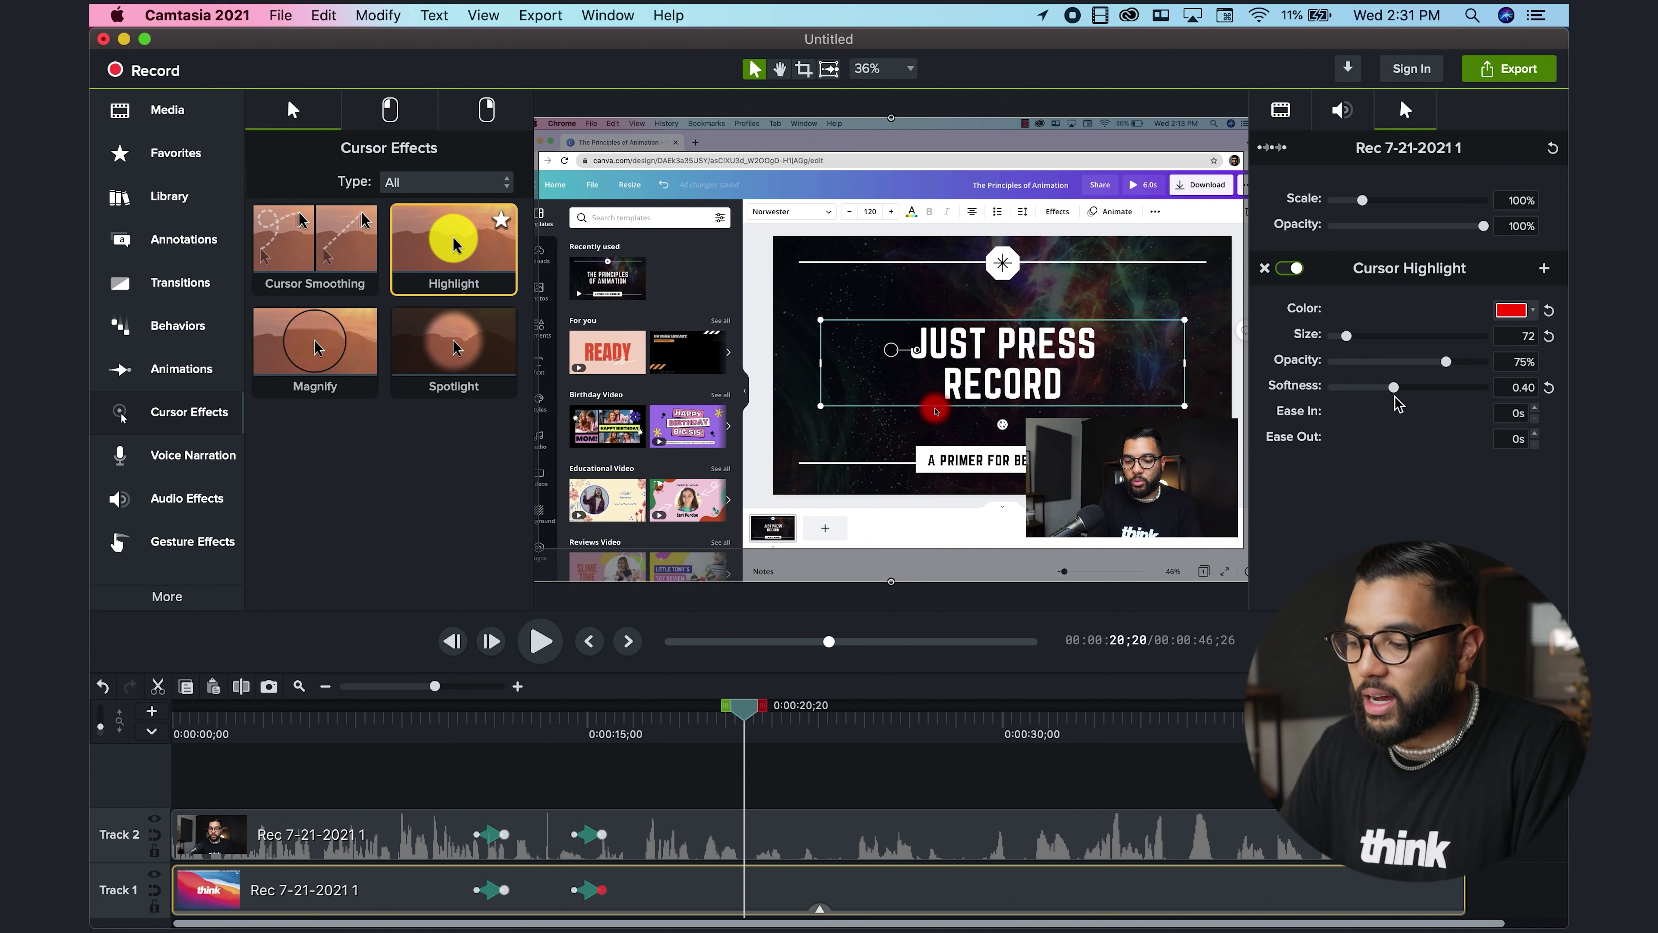
pyautogui.moveTo(748, 735); pyautogui.dragTo(1166, 743)
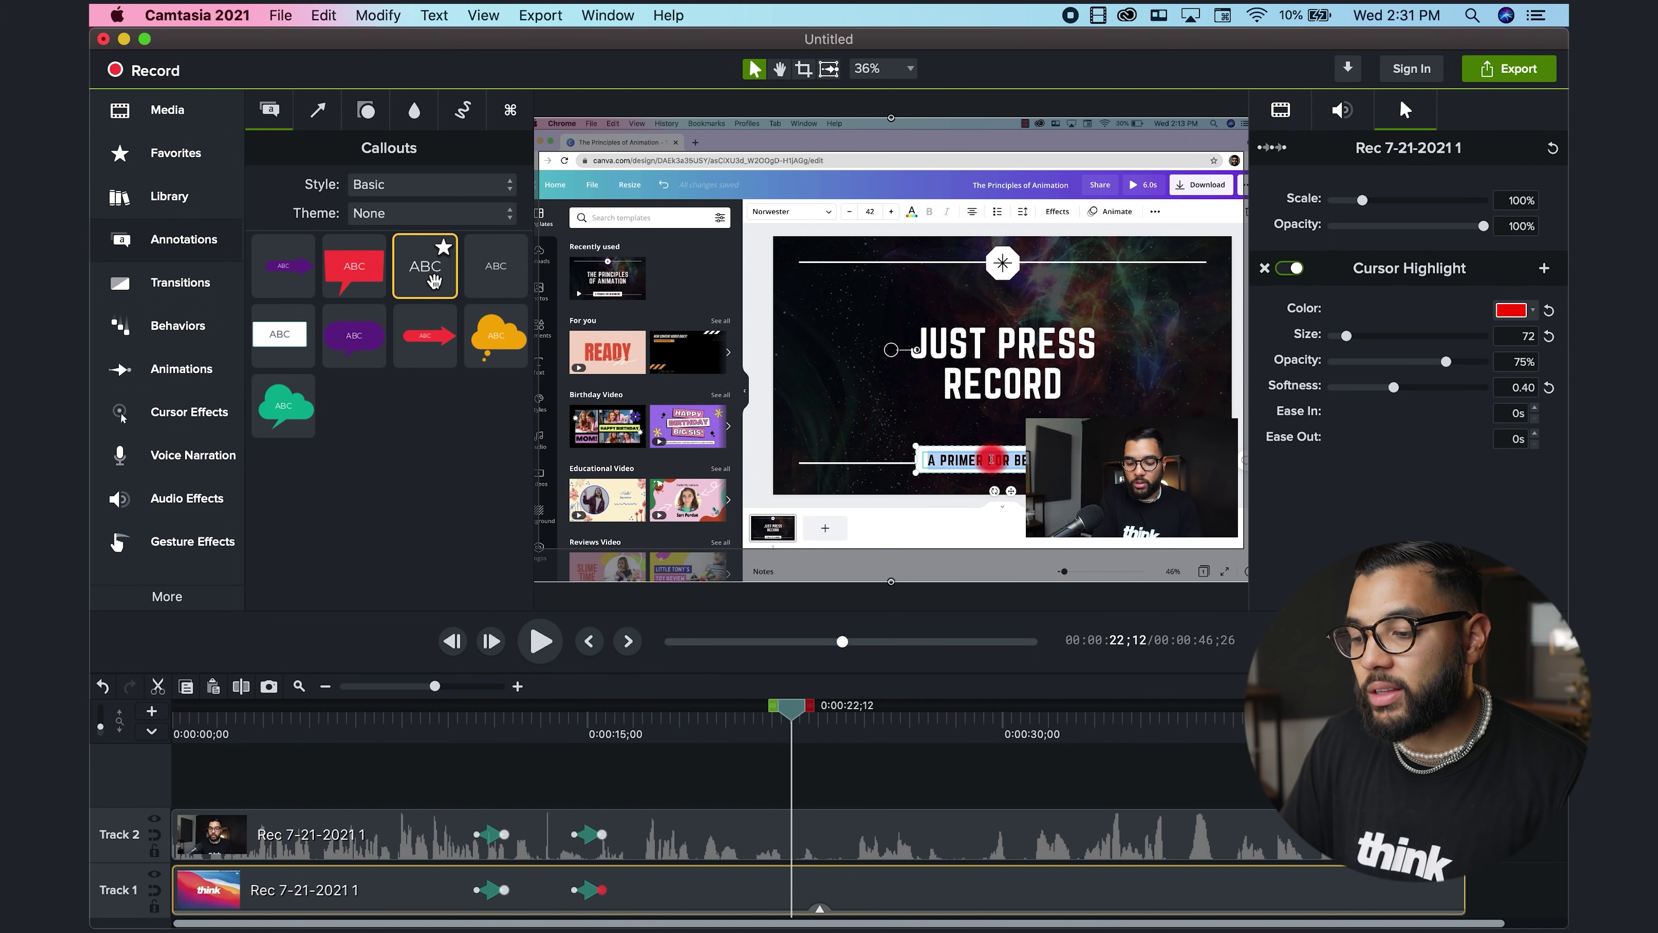
pyautogui.moveTo(434, 281); pyautogui.dragTo(778, 799)
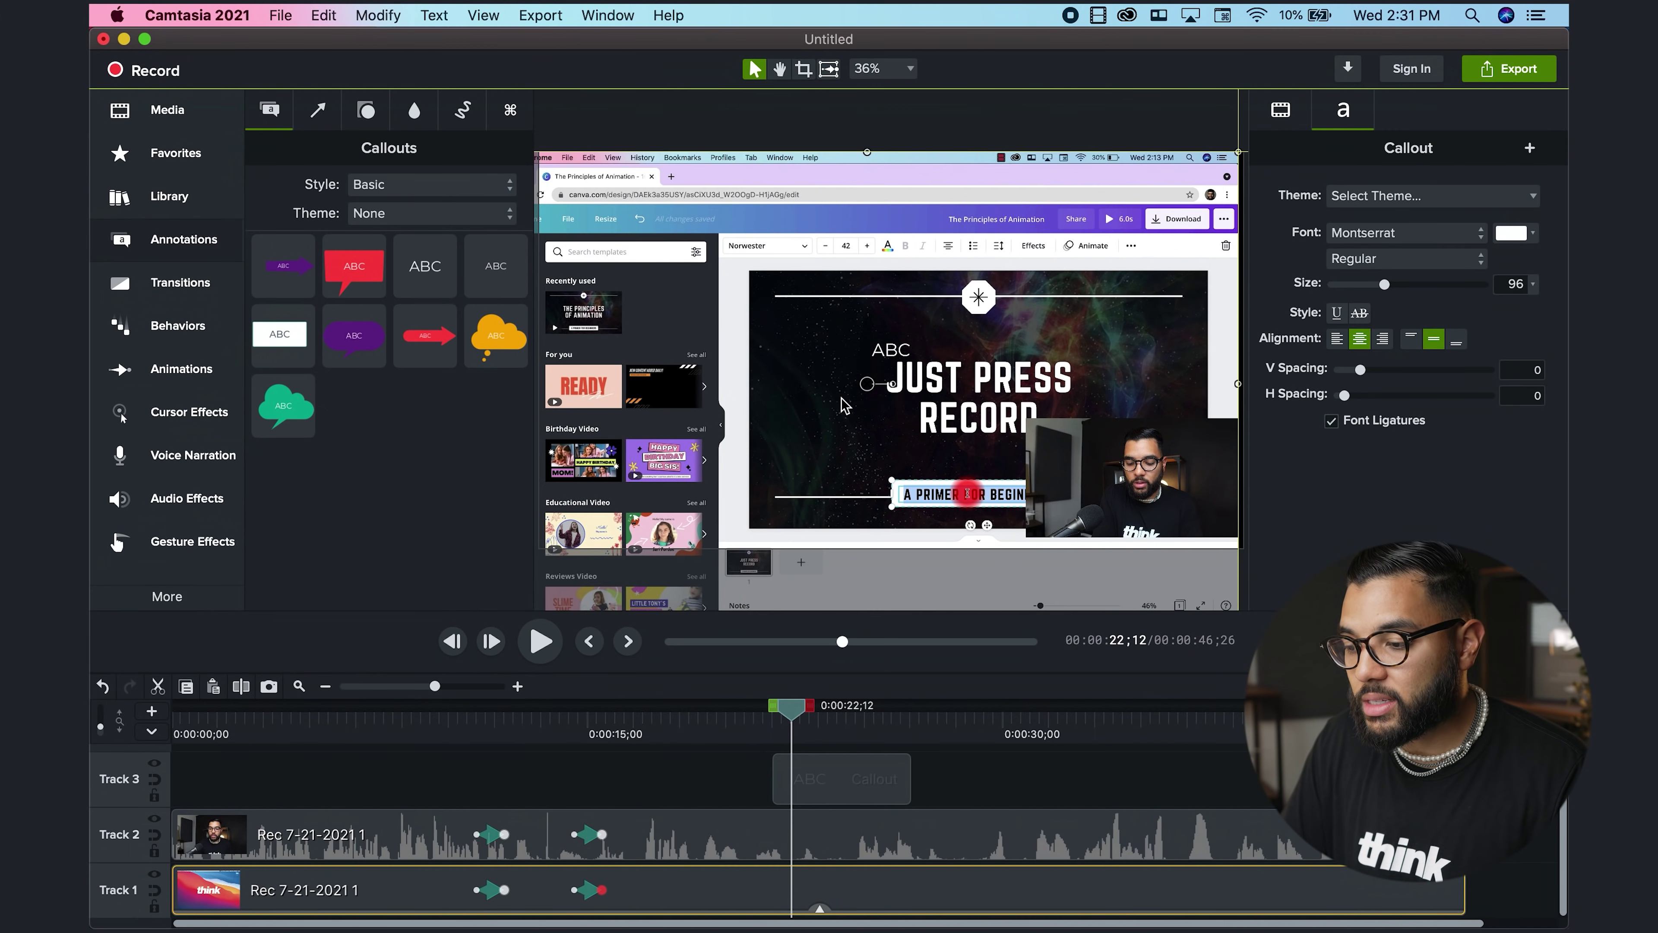
pyautogui.click(852, 399)
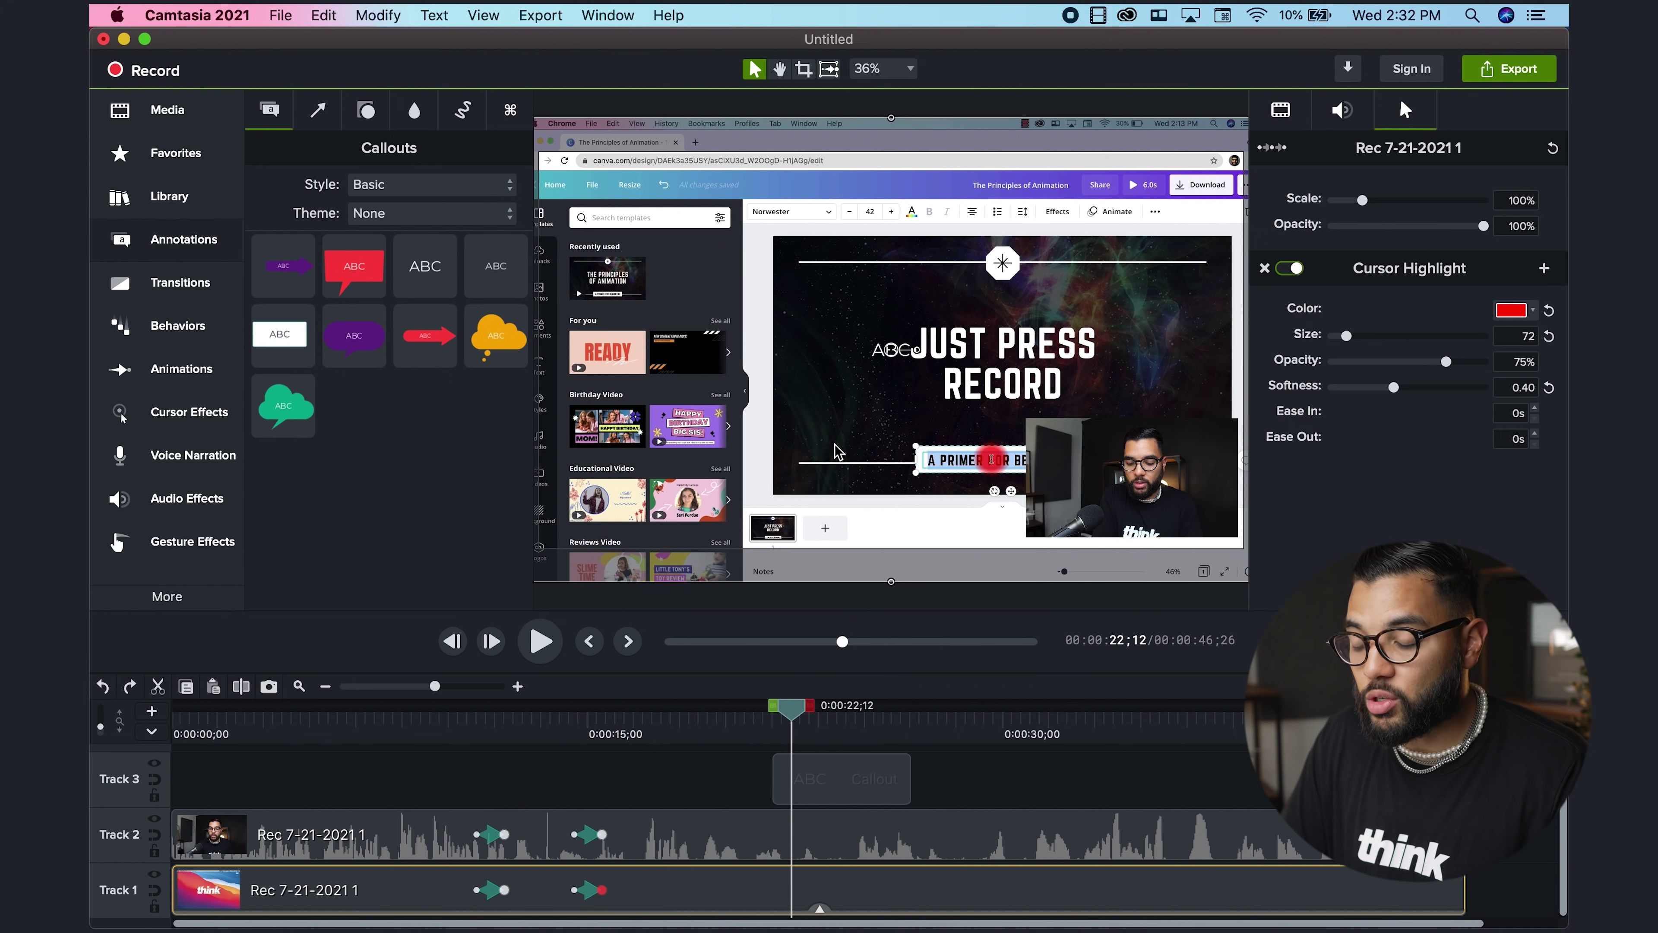
pyautogui.press('super+z')
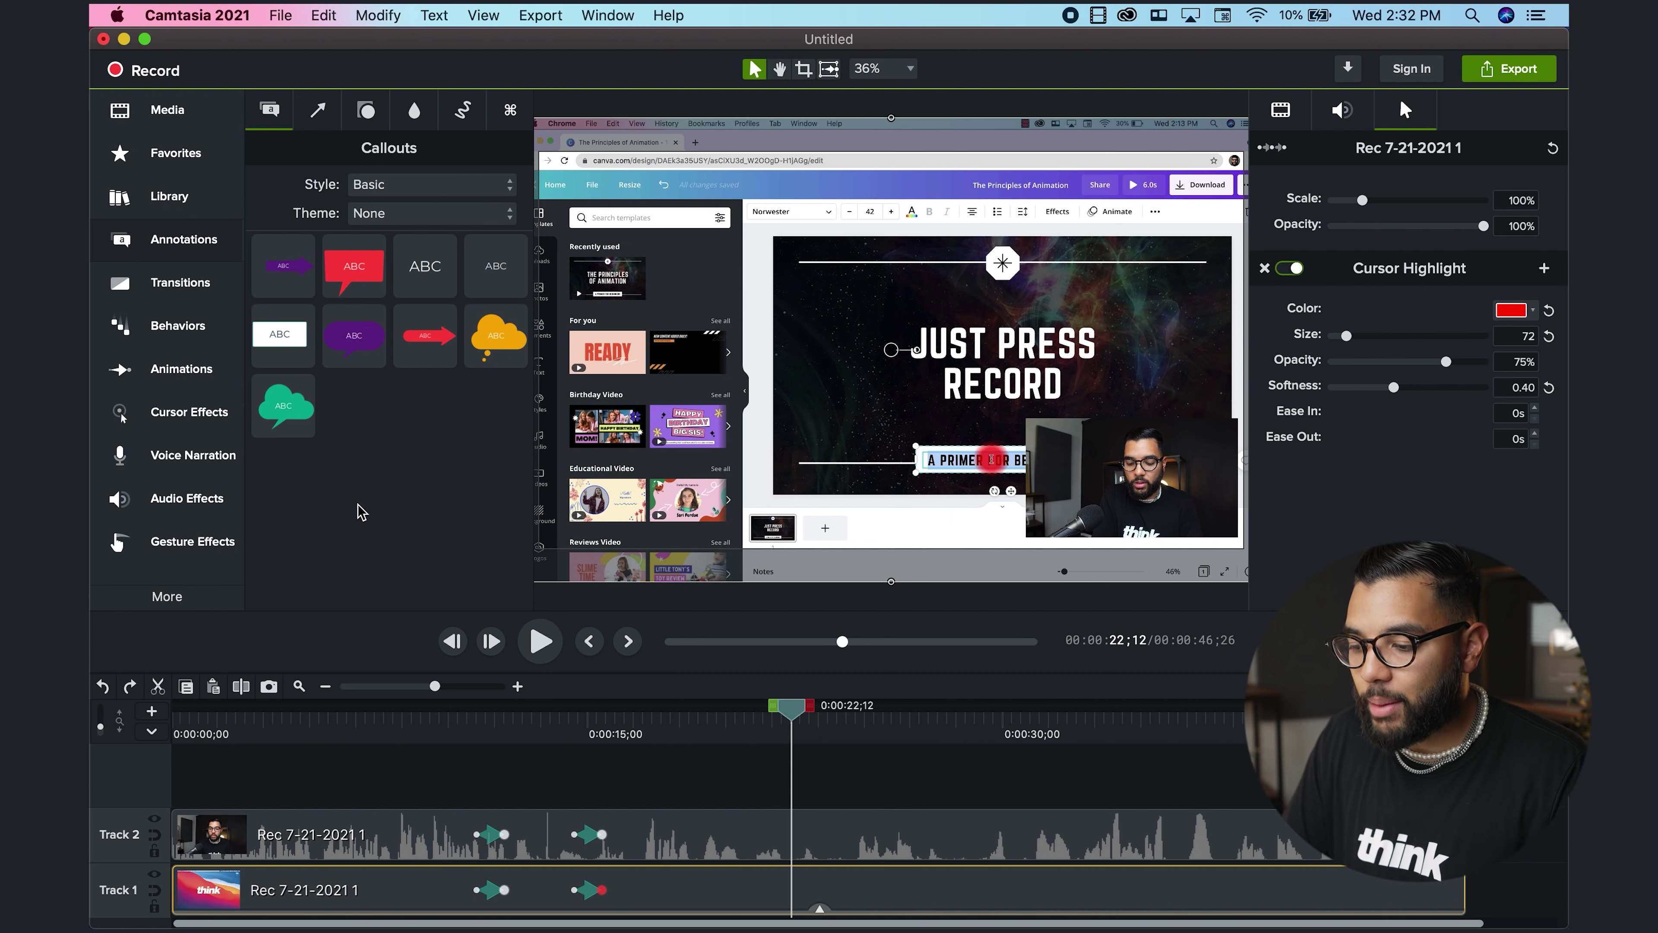
# Add the cream square callout beside the JUST PRESS RECORD title and shift its Track 3 clip to start slightly before the playhead.
pyautogui.click(176, 241)
pyautogui.moveTo(481, 268); pyautogui.dragTo(834, 330)
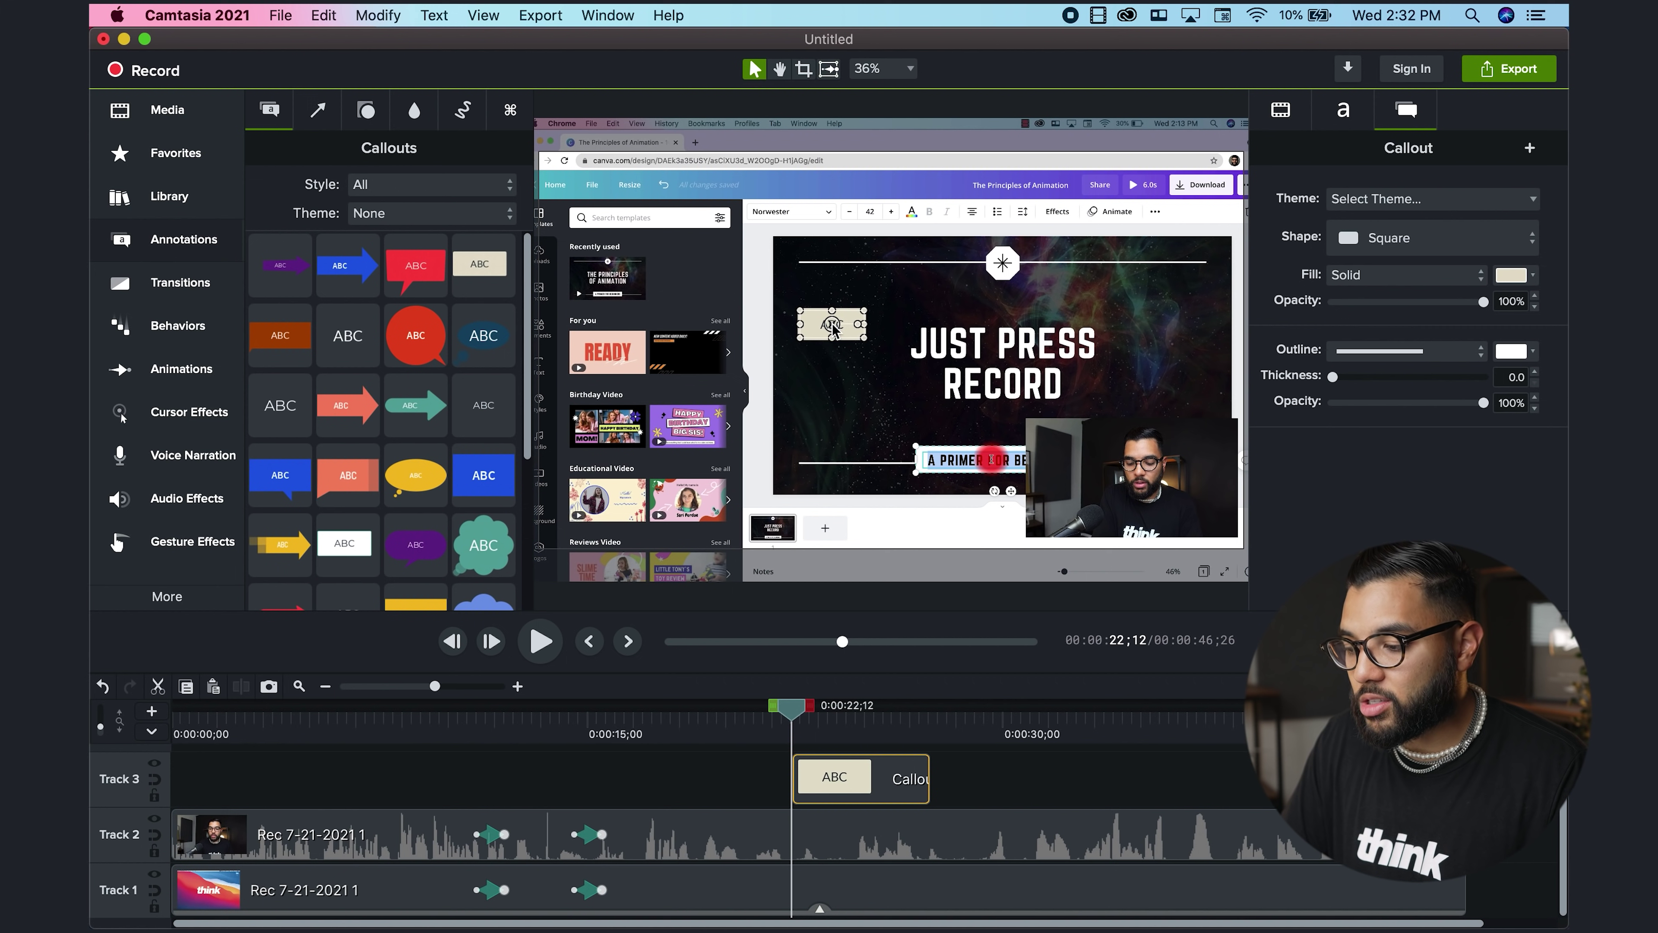
pyautogui.moveTo(836, 777)
pyautogui.mouseDown()
pyautogui.moveTo(721, 785)
pyautogui.moveTo(877, 778)
pyautogui.moveTo(736, 790)
pyautogui.moveTo(819, 787)
pyautogui.mouseUp()
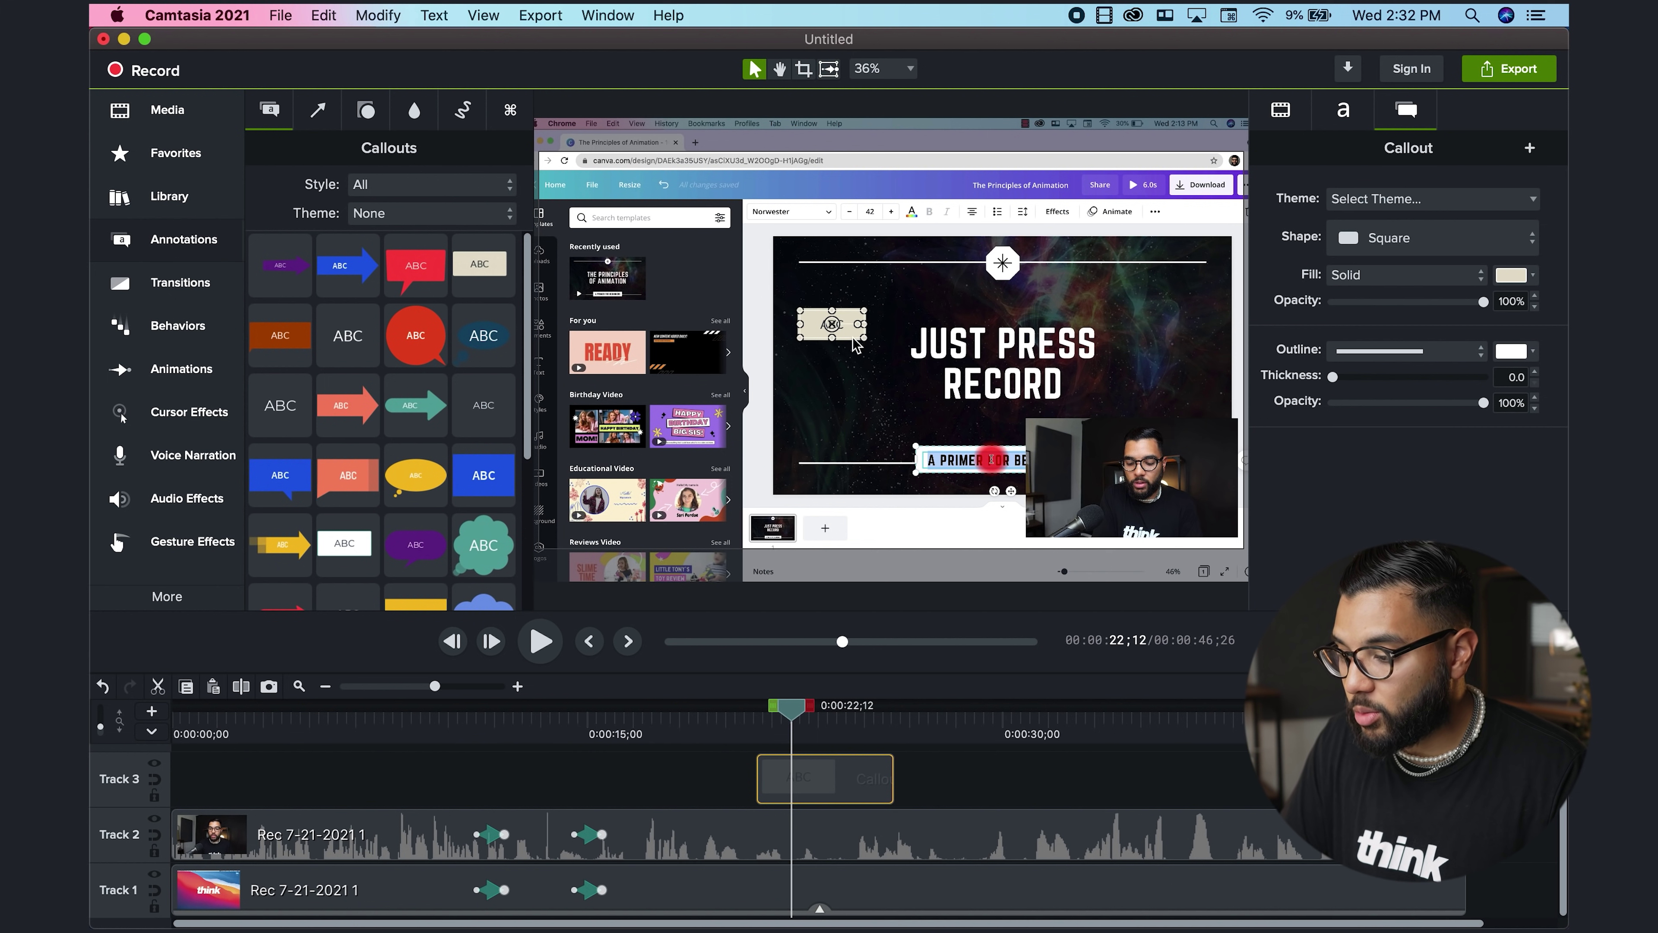
# Set the square callout's fill color to black.
pyautogui.click(1523, 275)
pyautogui.moveTo(1390, 451); pyautogui.dragTo(1309, 537)
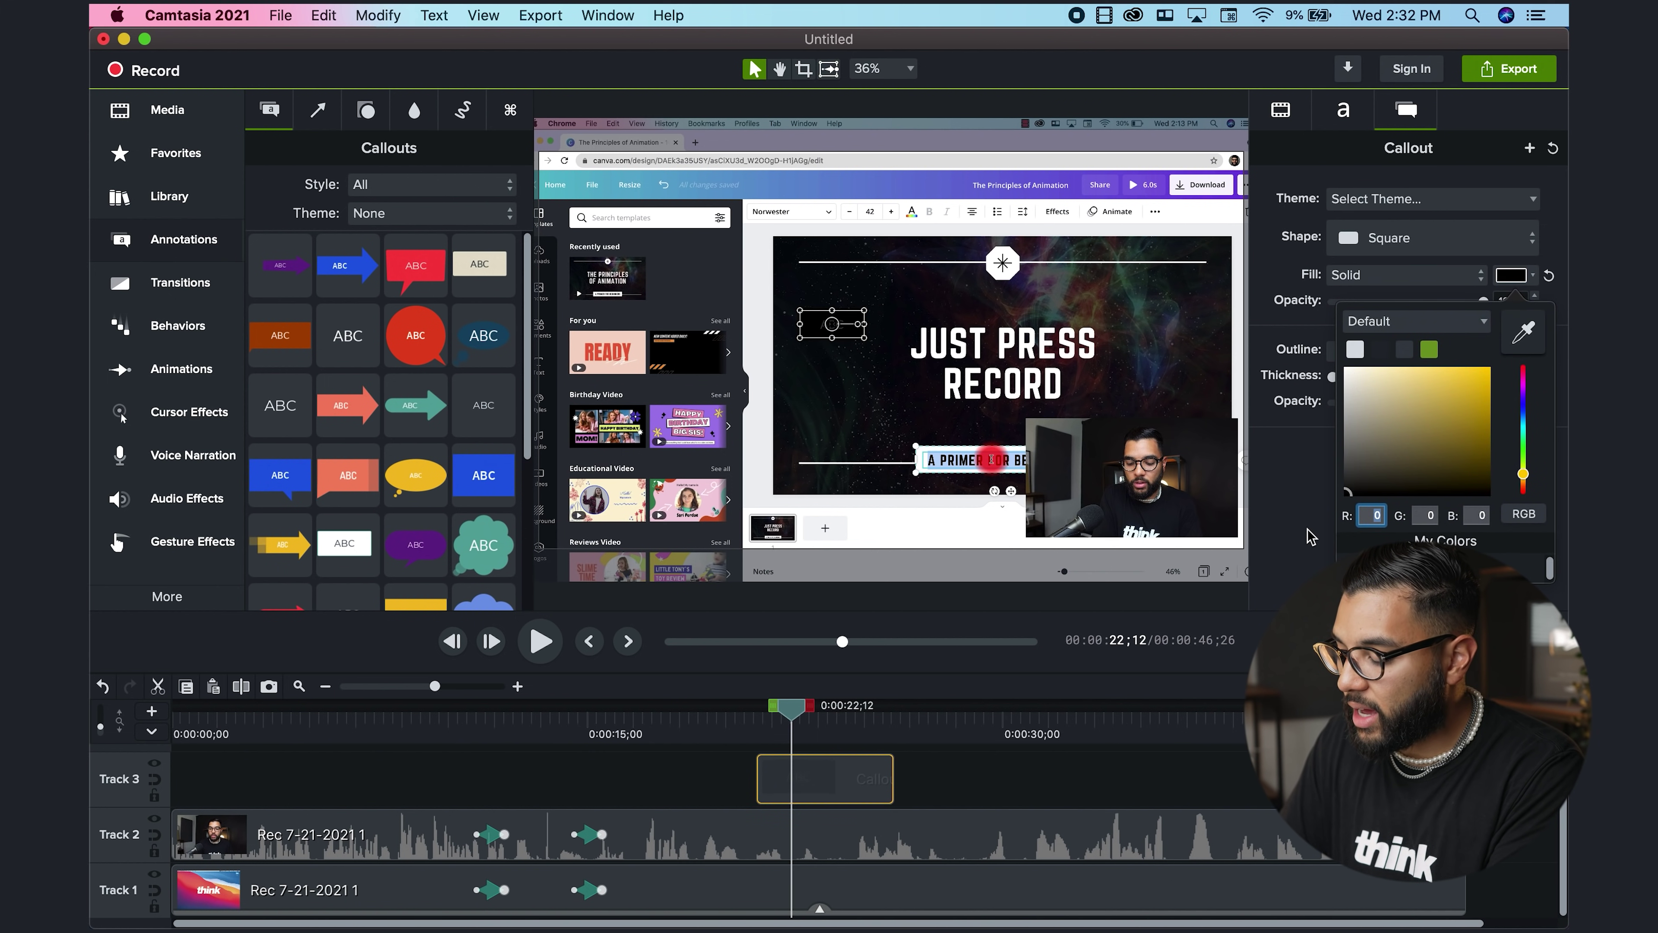
pyautogui.click(1283, 269)
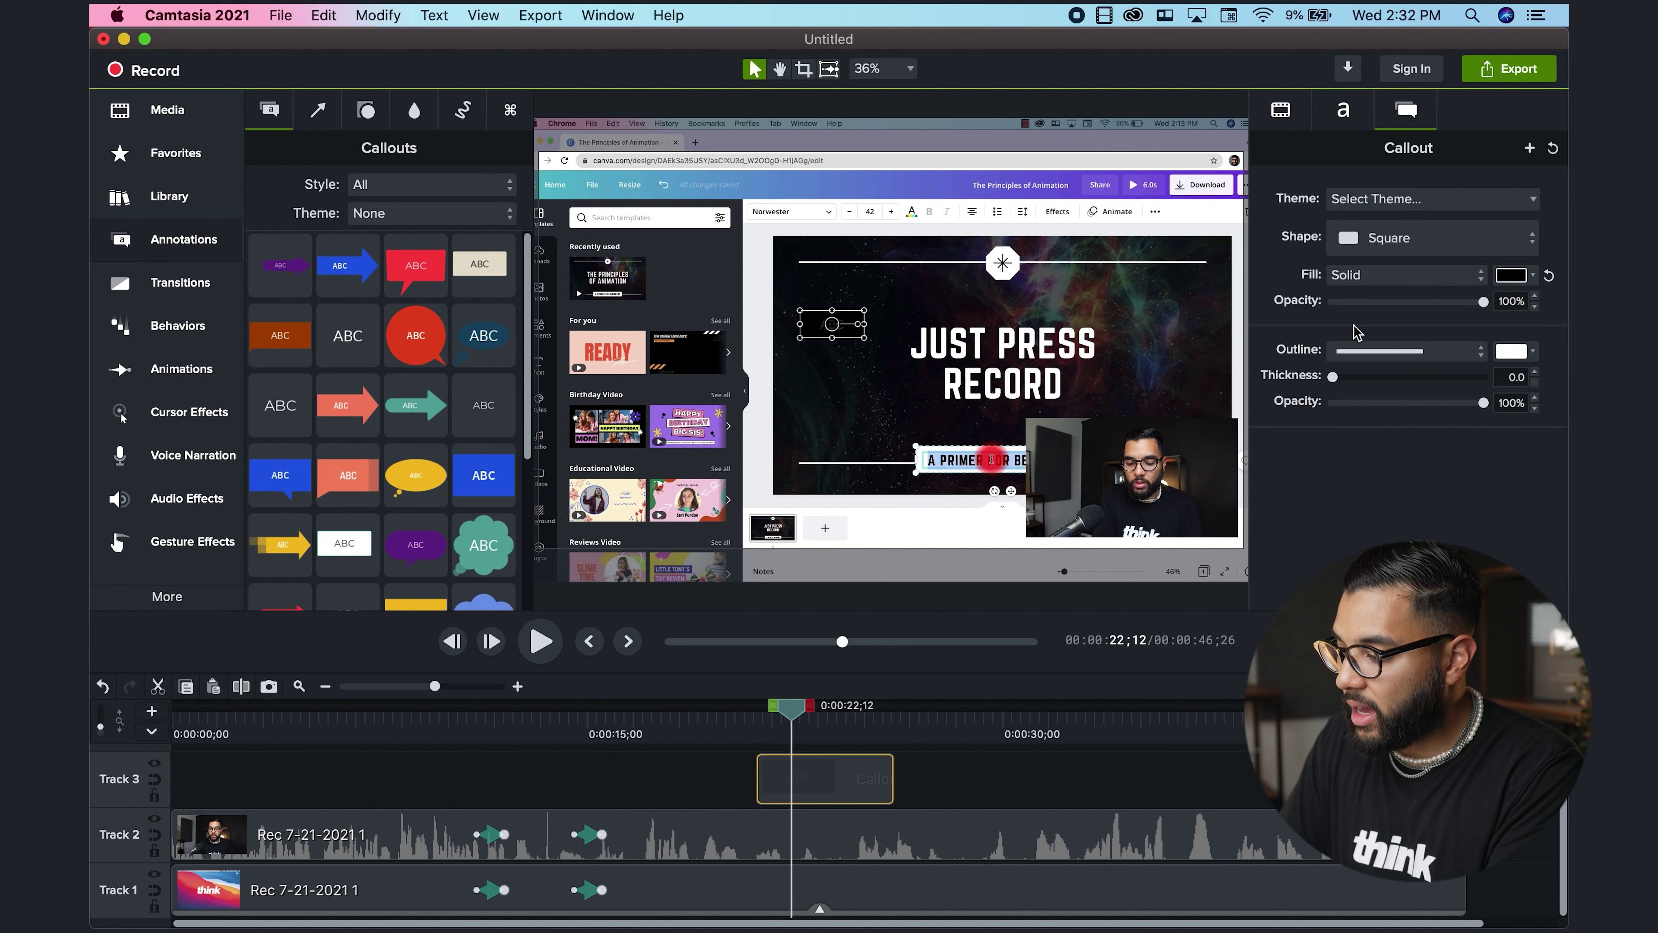
# Replace the callout's placeholder text with ADD YOUR TAGLINE and color the text white.
pyautogui.doubleClick(821, 327)
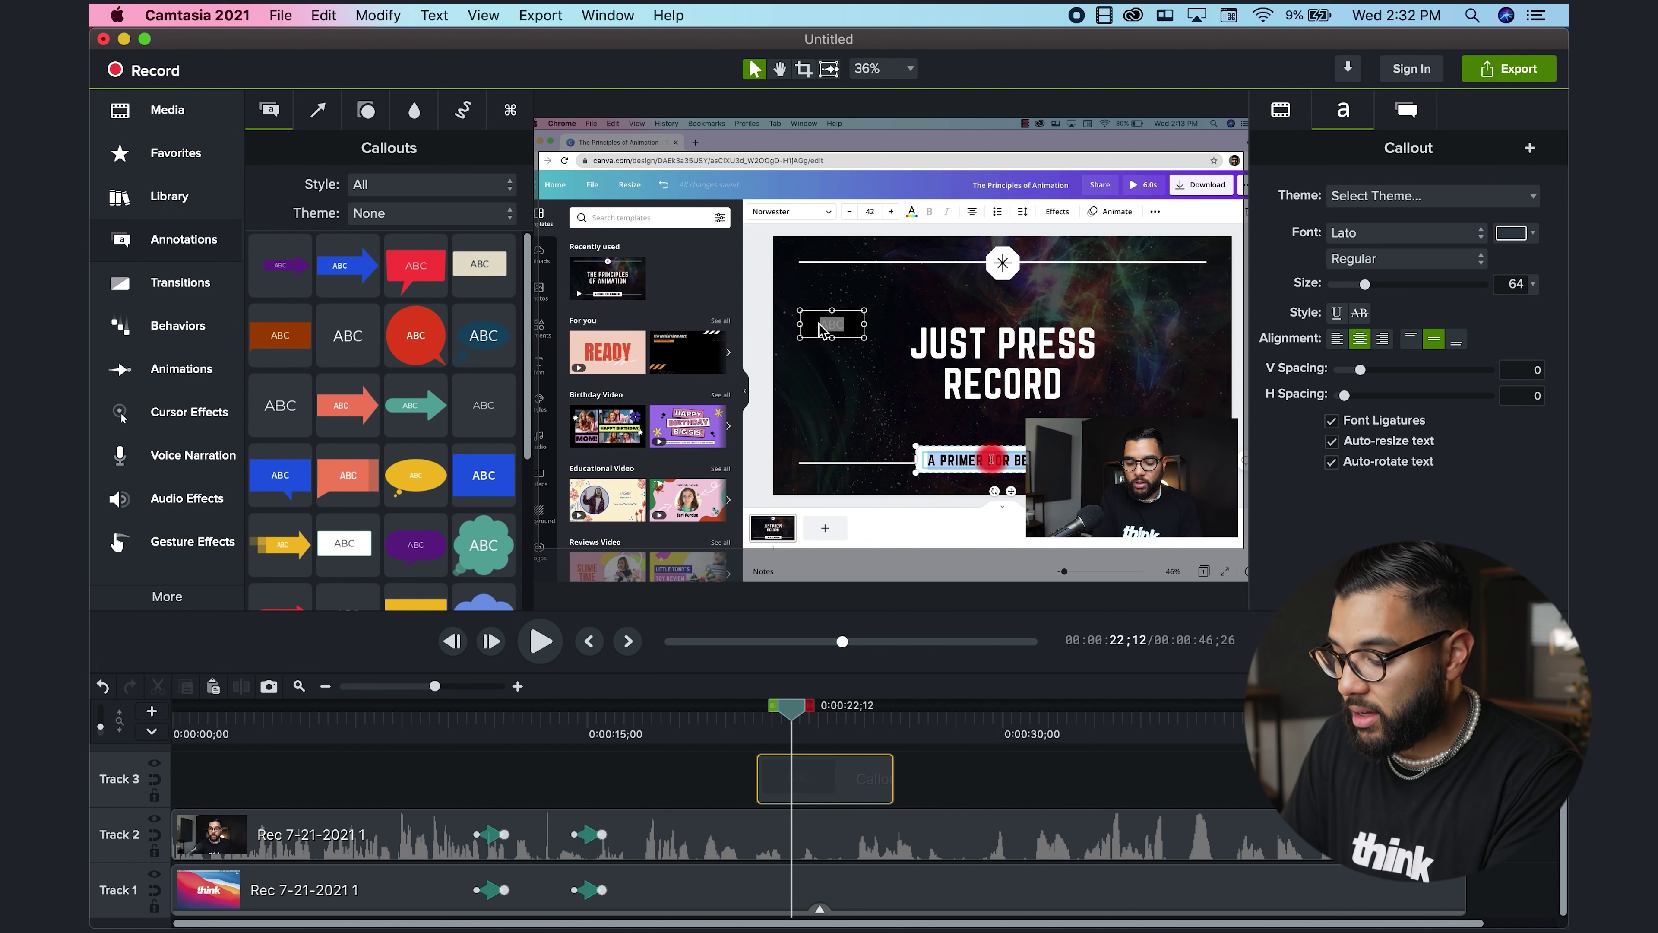
pyautogui.write('ADD YOUR TAGLINE')
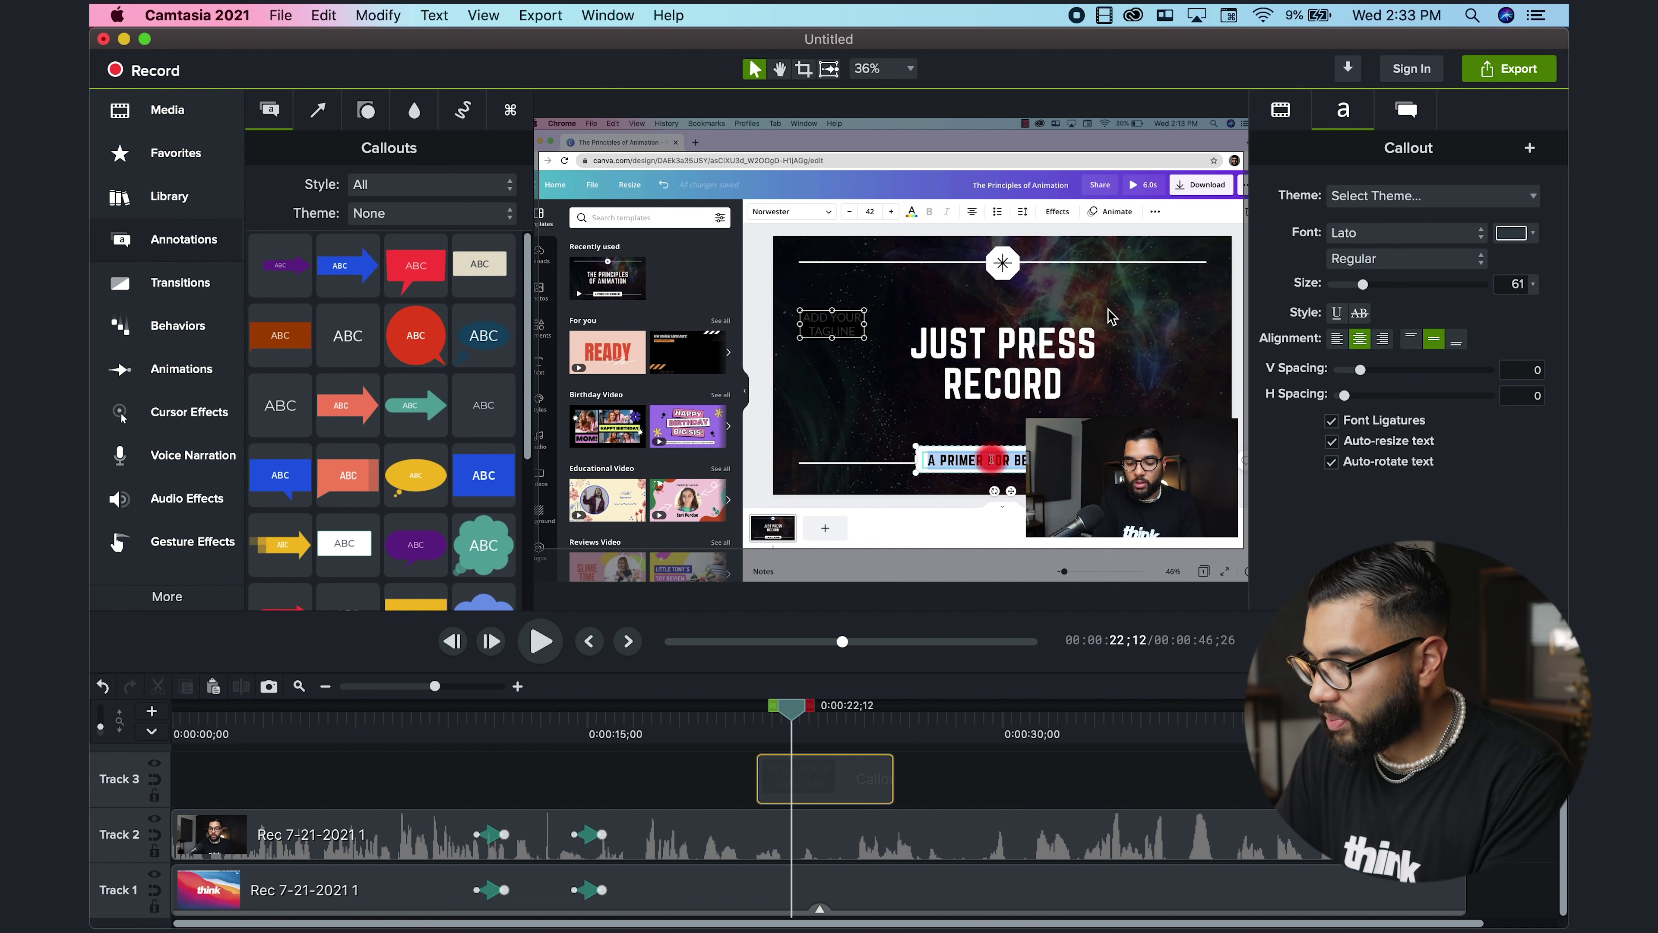
pyautogui.press('super+a')
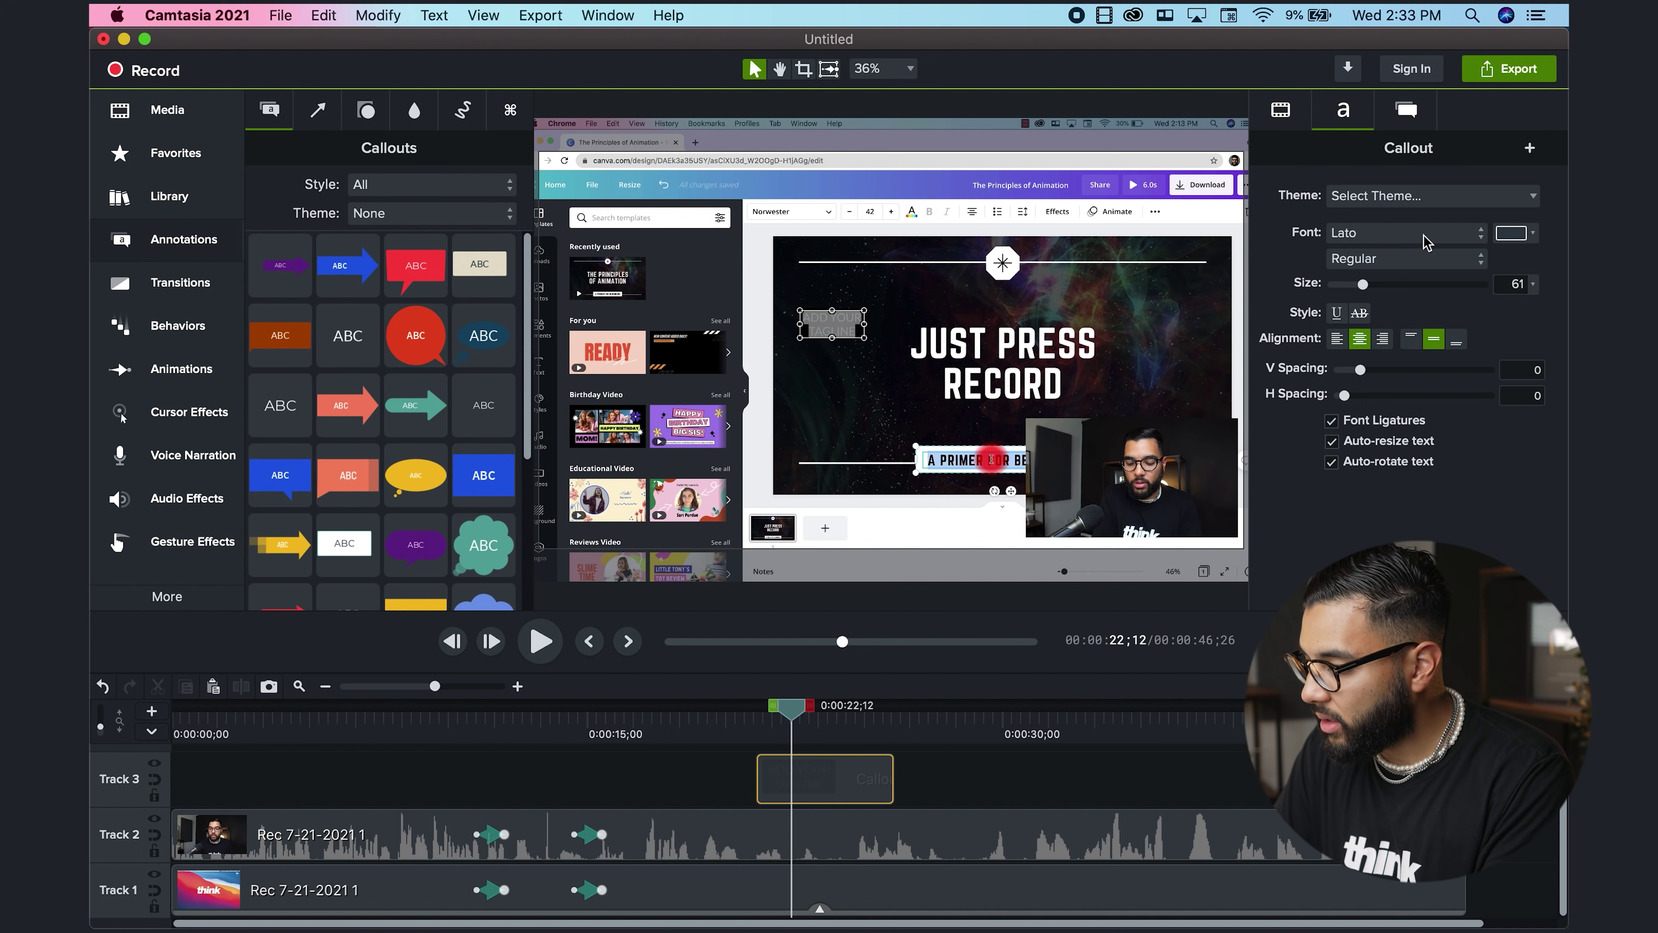
pyautogui.click(1510, 233)
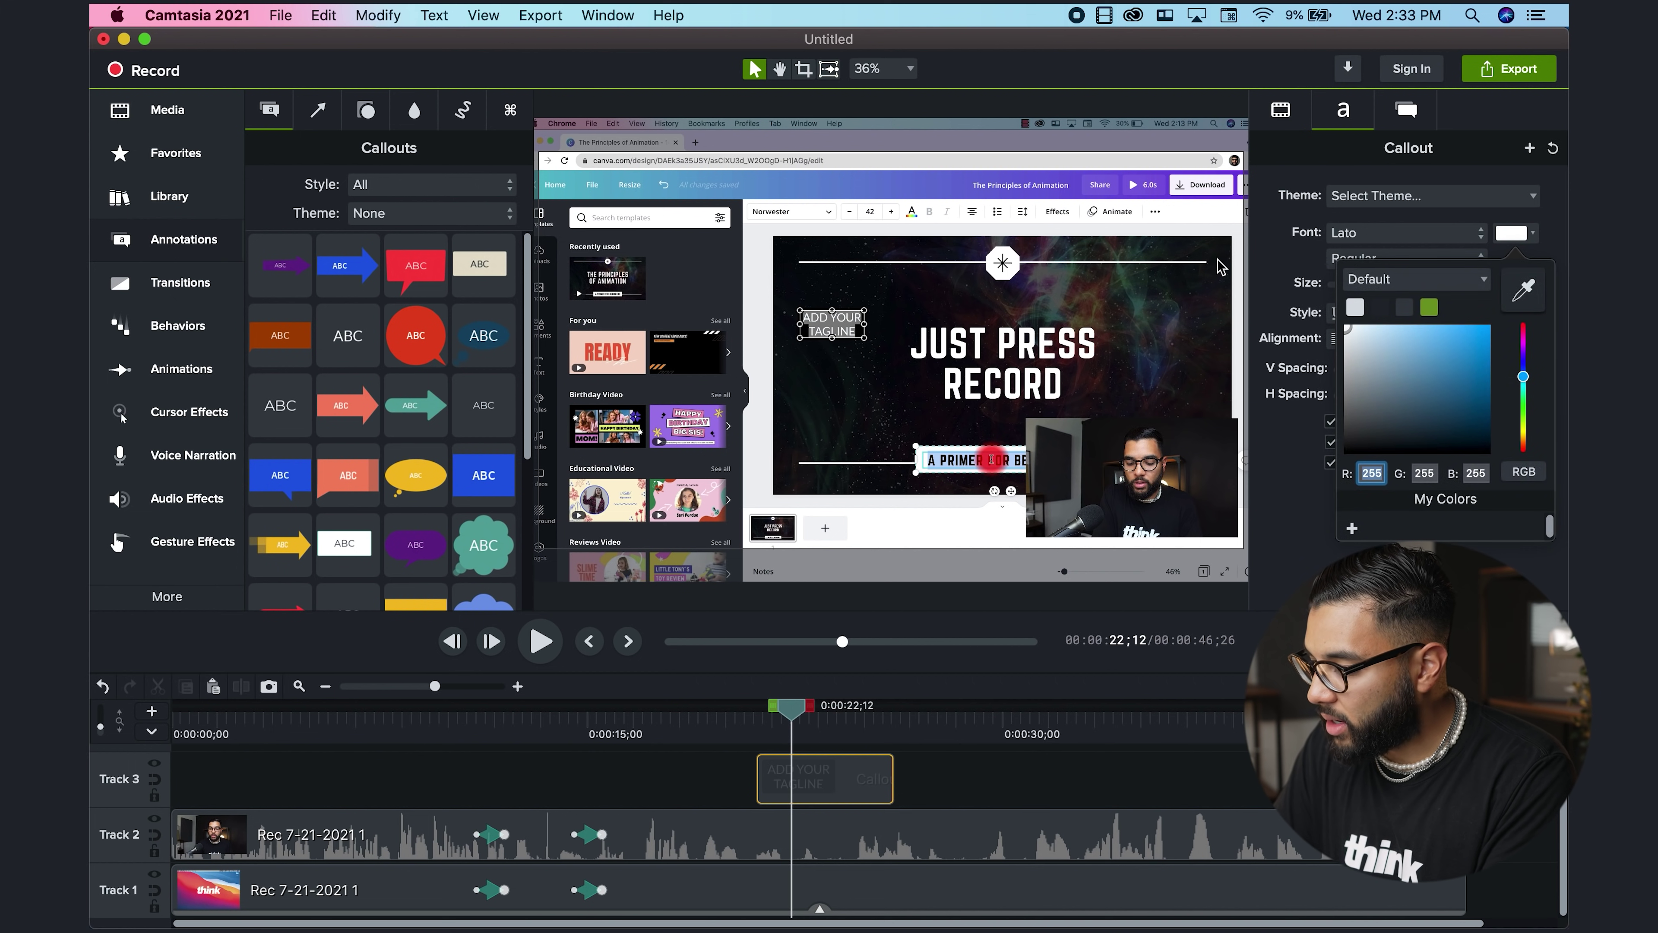
# Change the callout text's font to Helvetica Neue in the Bold Italic style.
pyautogui.click(1390, 233)
pyautogui.click(1385, 235)
pyautogui.click(1384, 236)
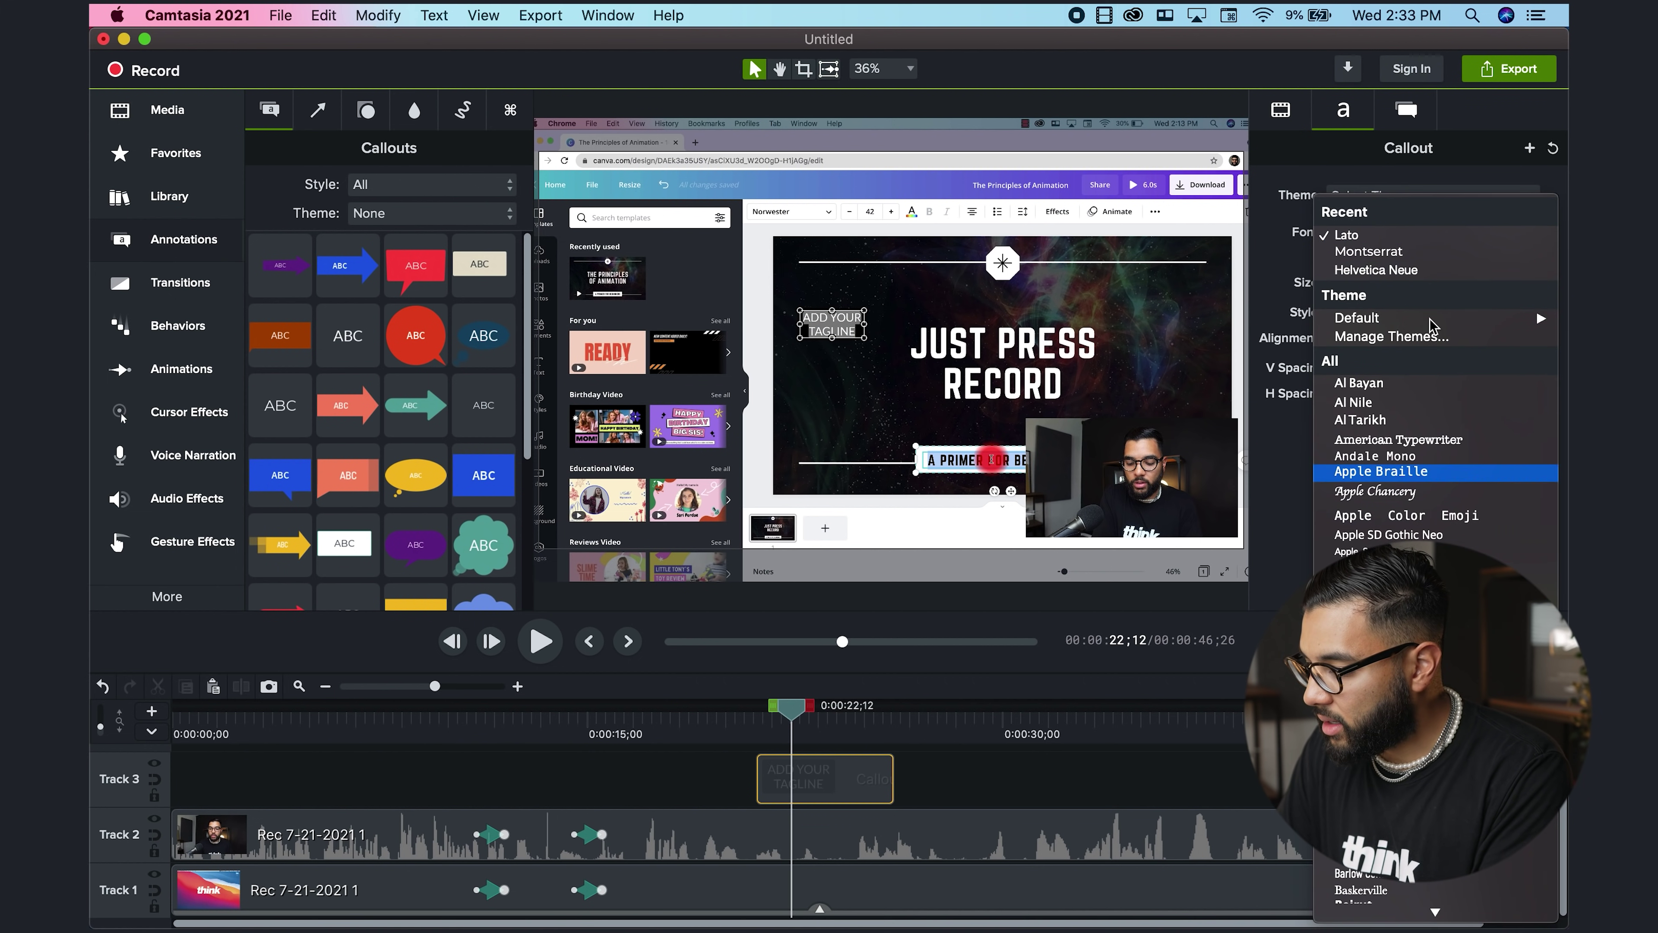
pyautogui.click(1415, 271)
pyautogui.click(1414, 261)
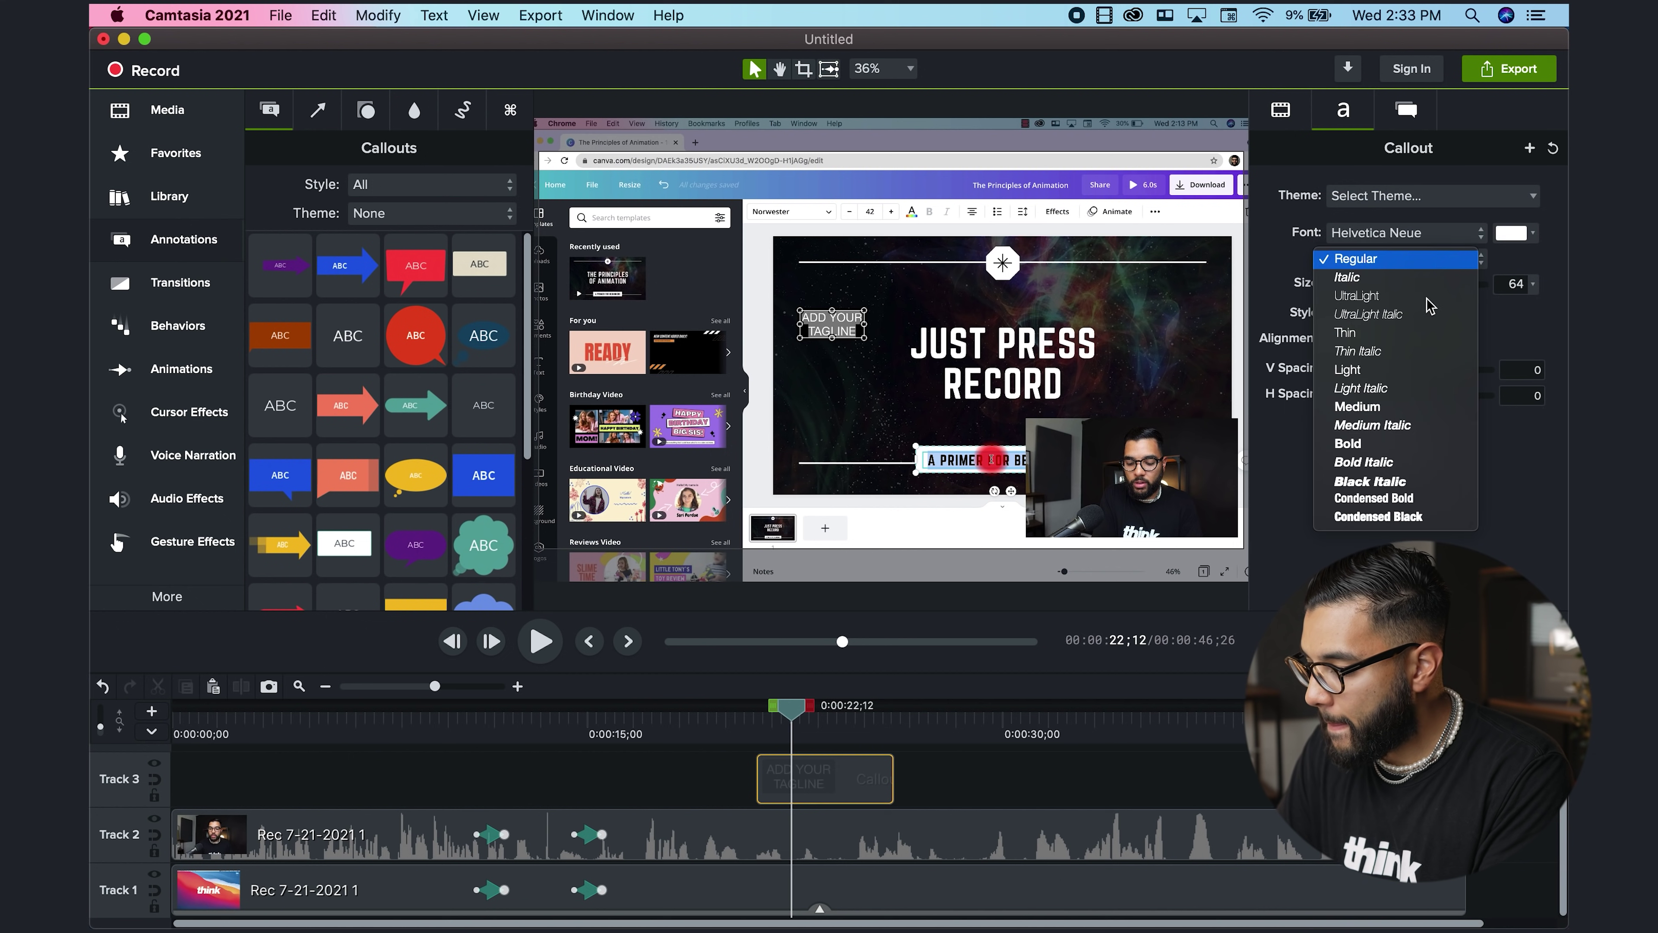
pyautogui.click(1403, 462)
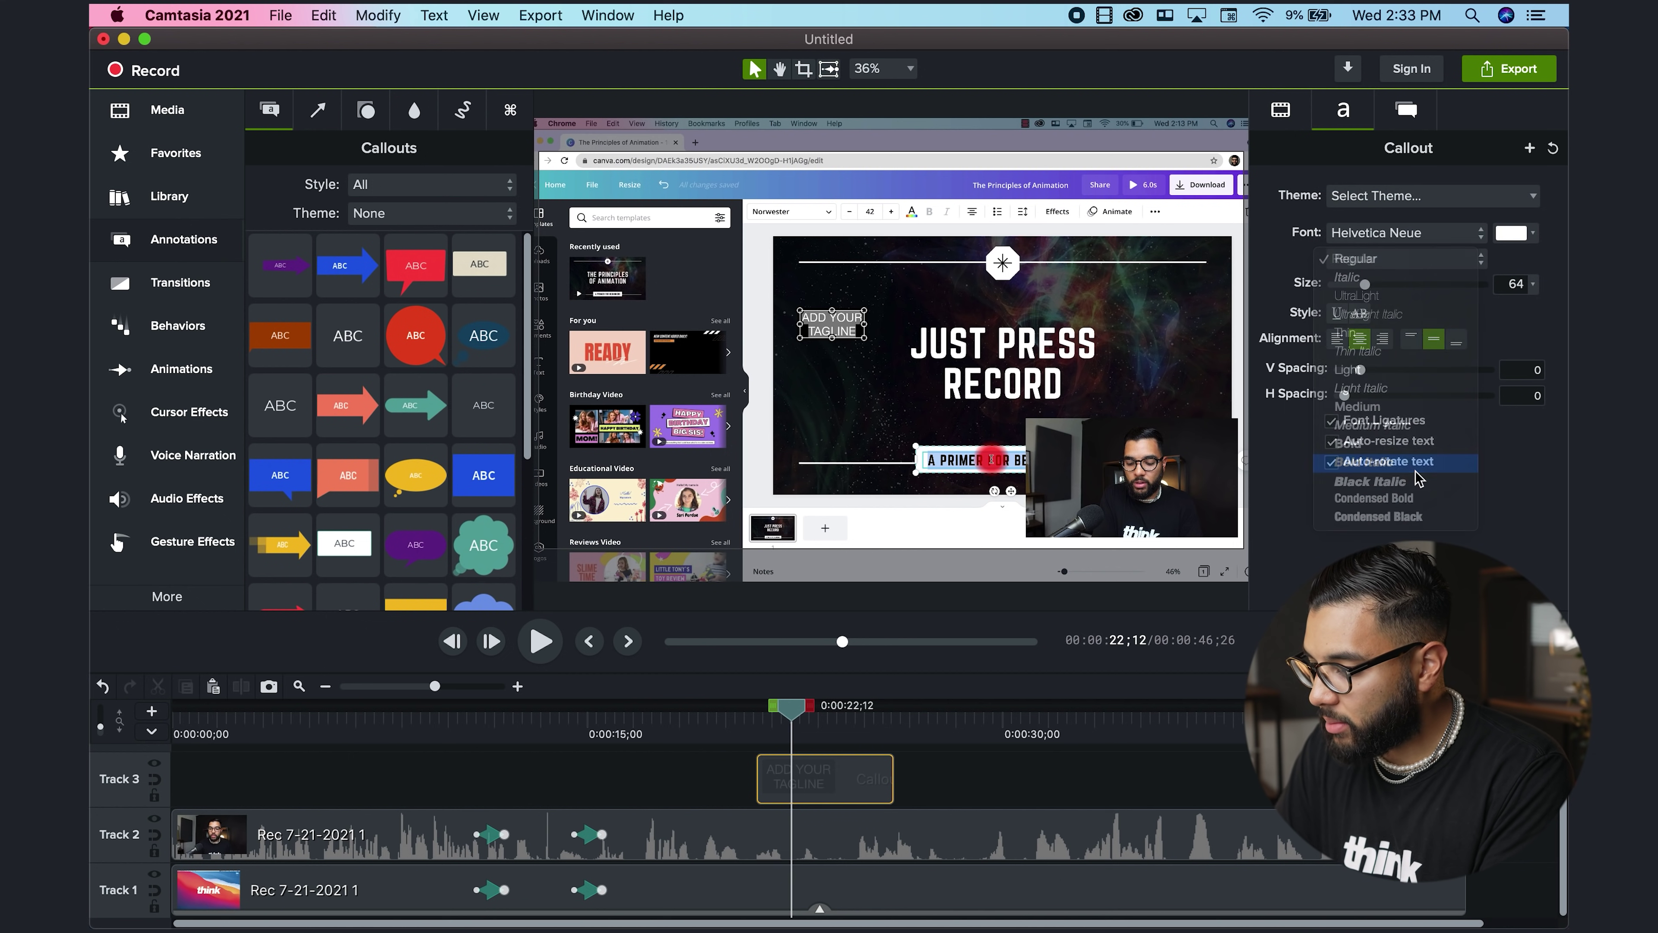
# Set the callout's solid fill color to white.
pyautogui.click(1406, 110)
pyautogui.click(1516, 274)
pyautogui.click(1355, 350)
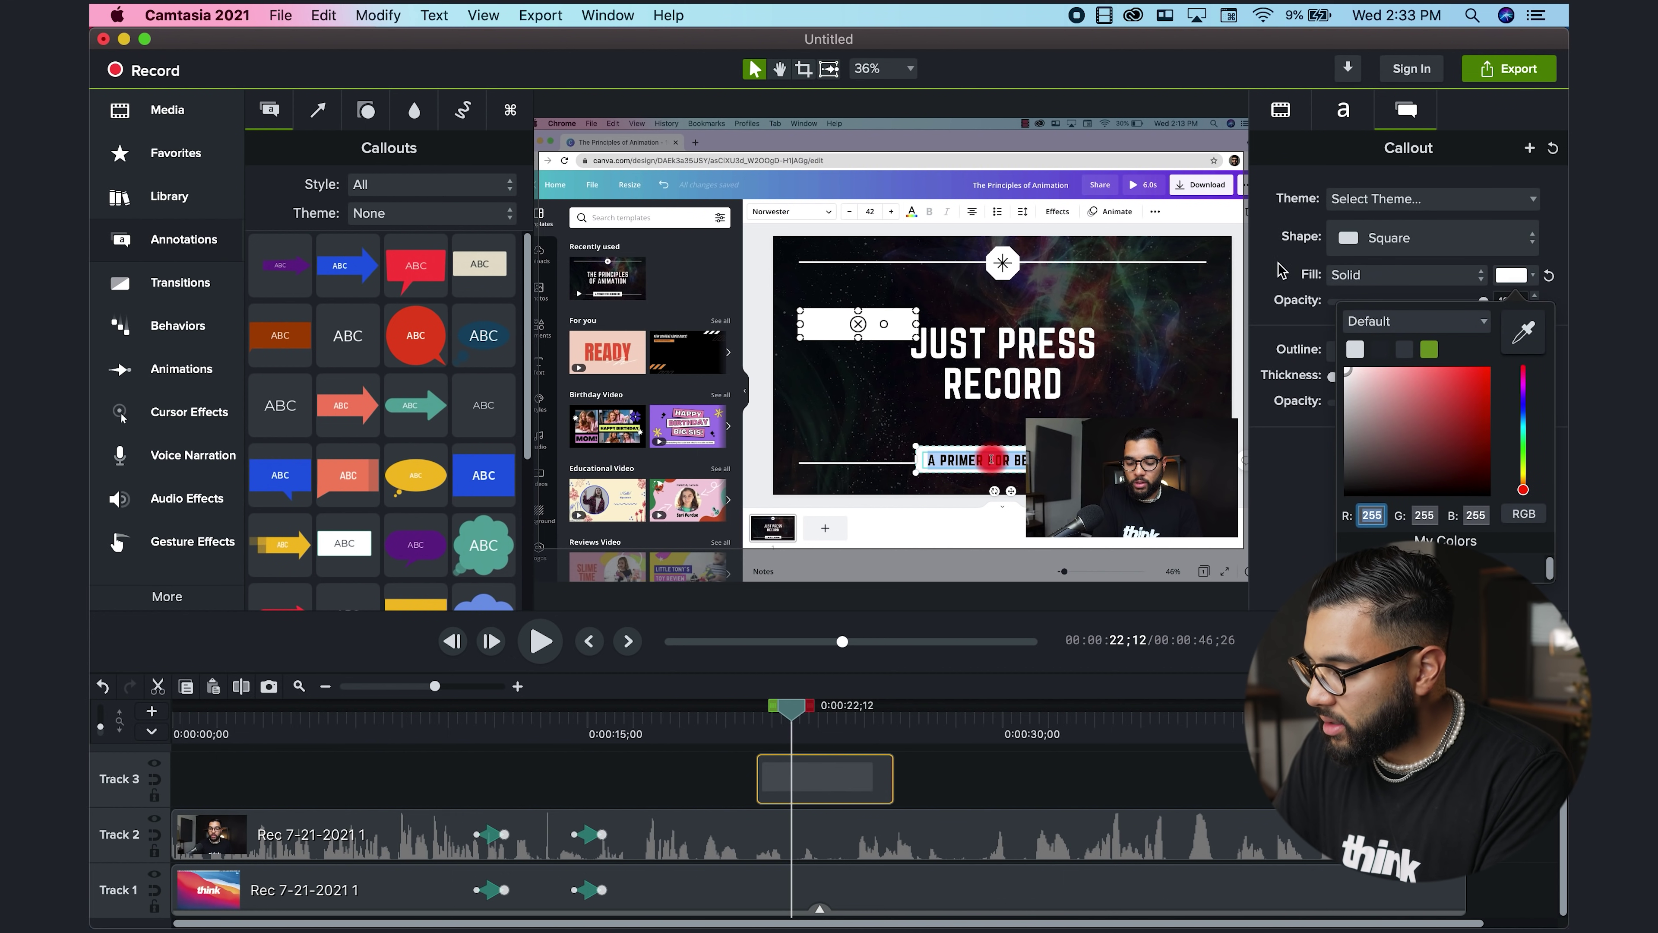
pyautogui.click(1285, 272)
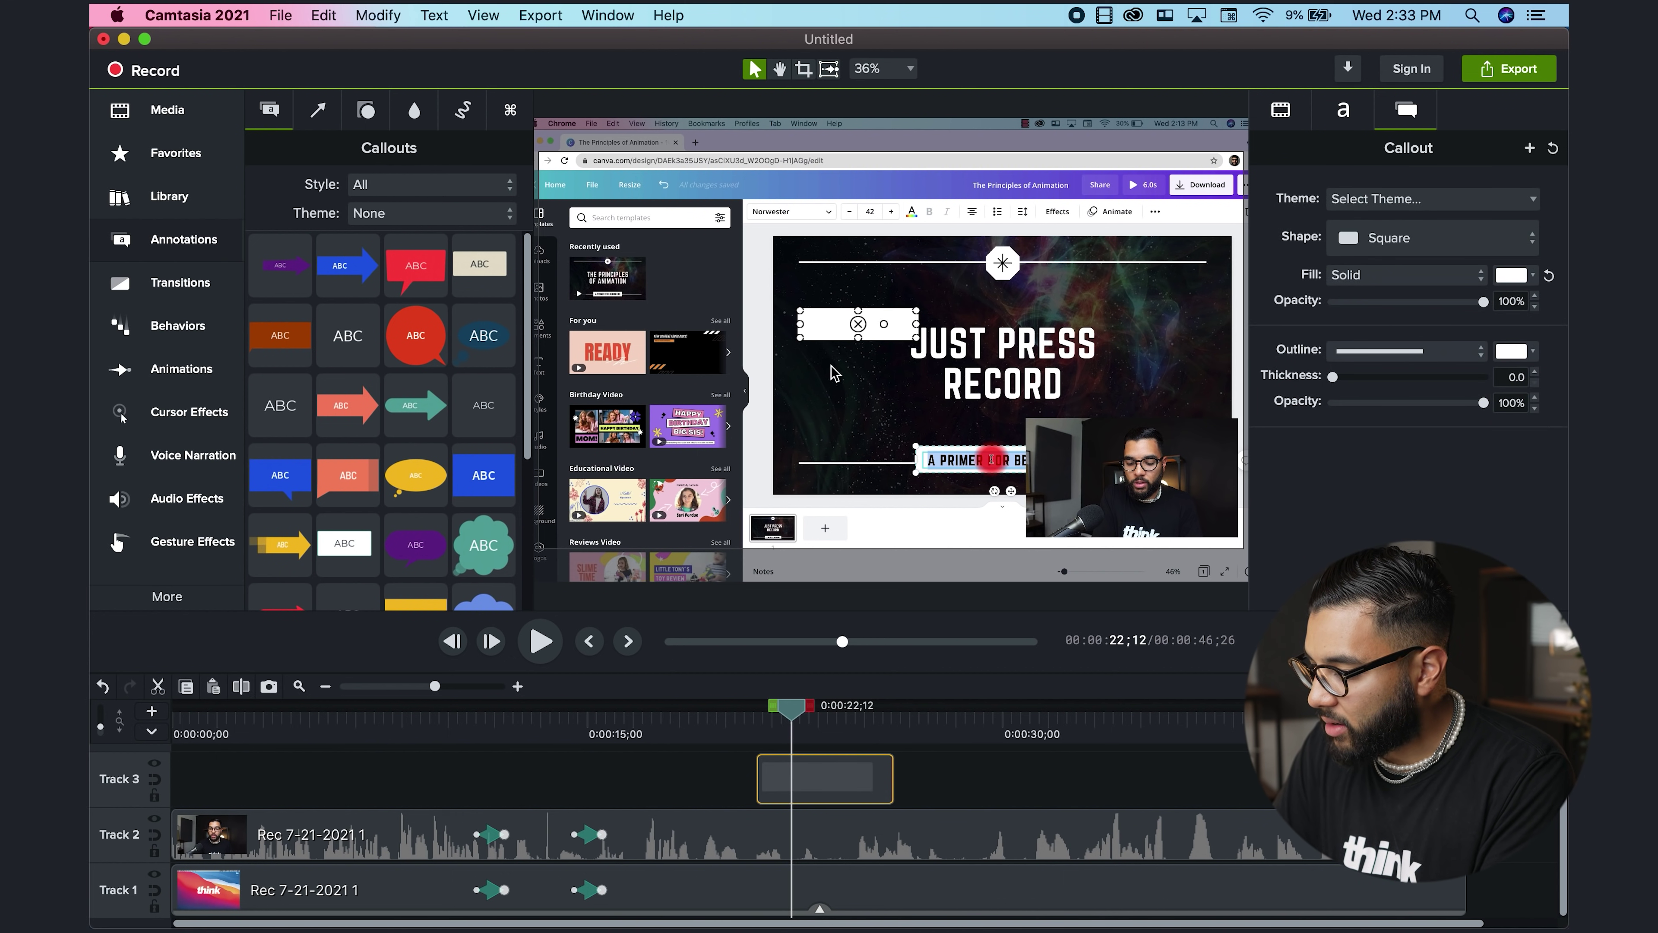
# Set the callout's text color to black.
pyautogui.click(1344, 109)
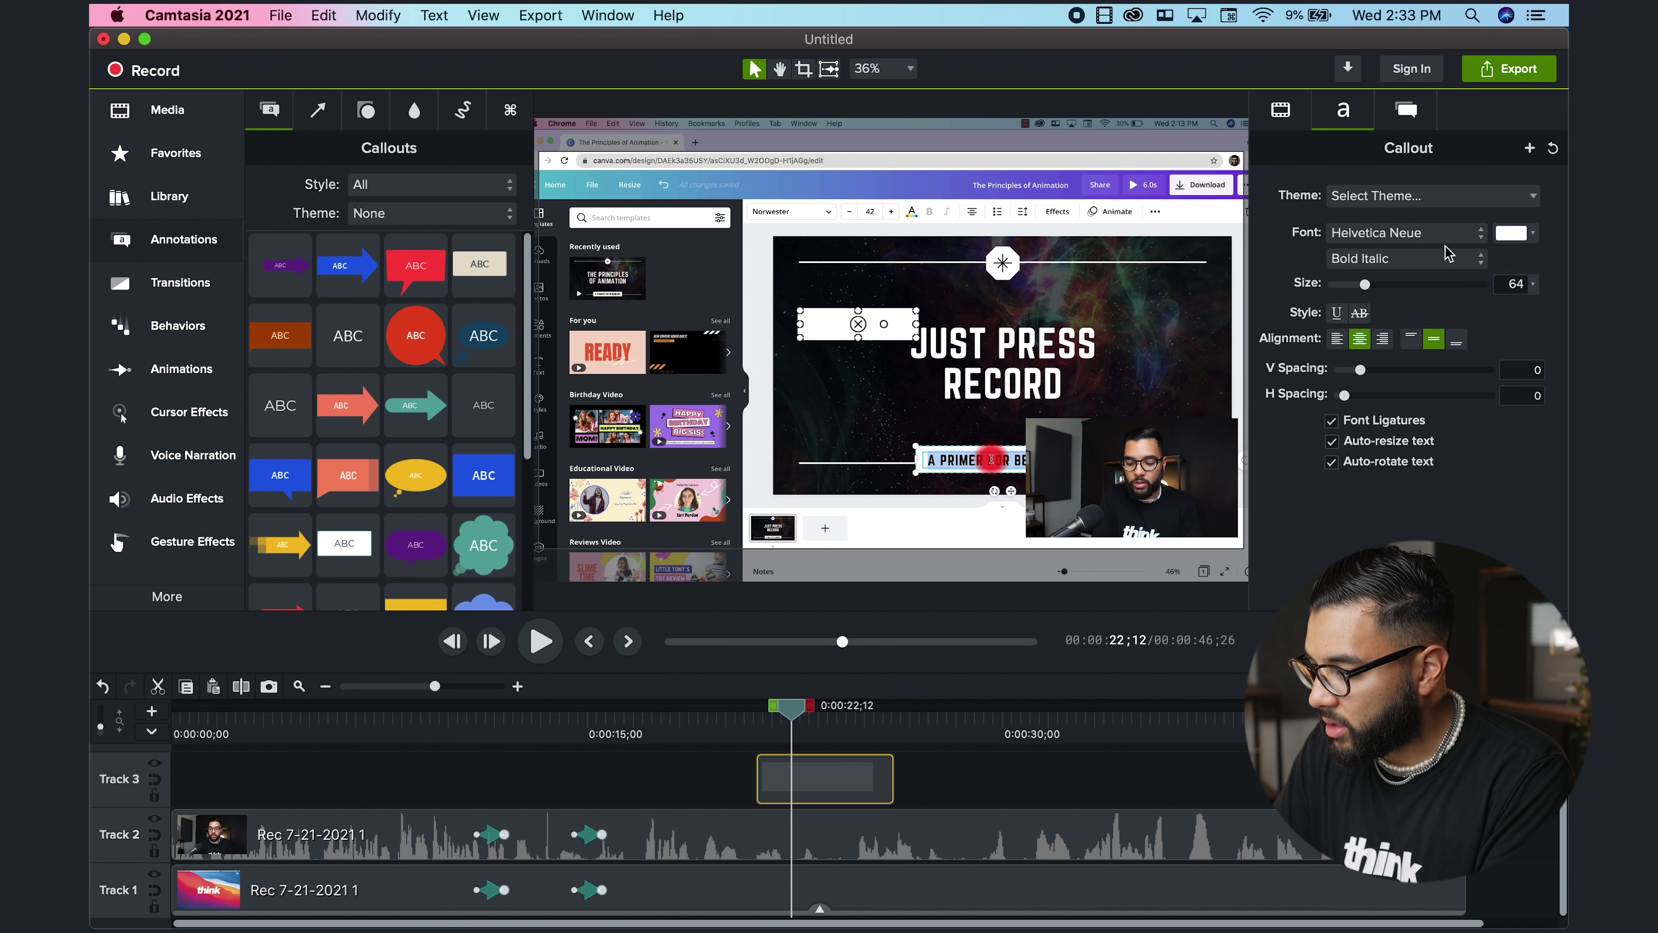
pyautogui.click(1511, 233)
pyautogui.moveTo(1411, 392); pyautogui.dragTo(1235, 535)
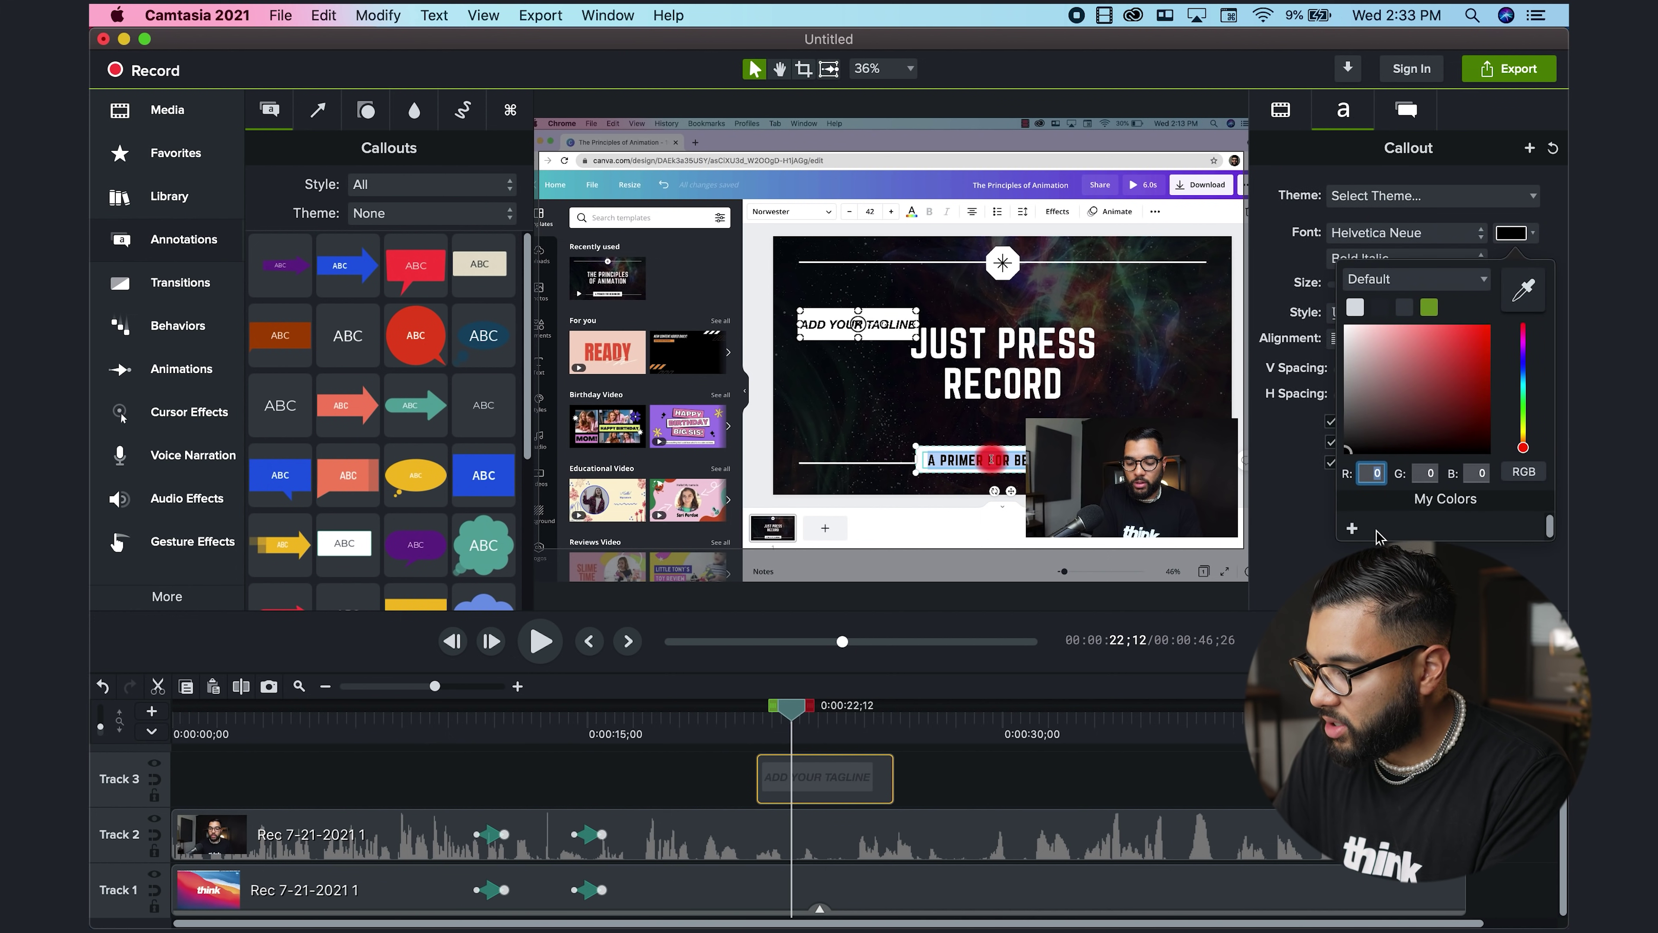
pyautogui.press('Escape')
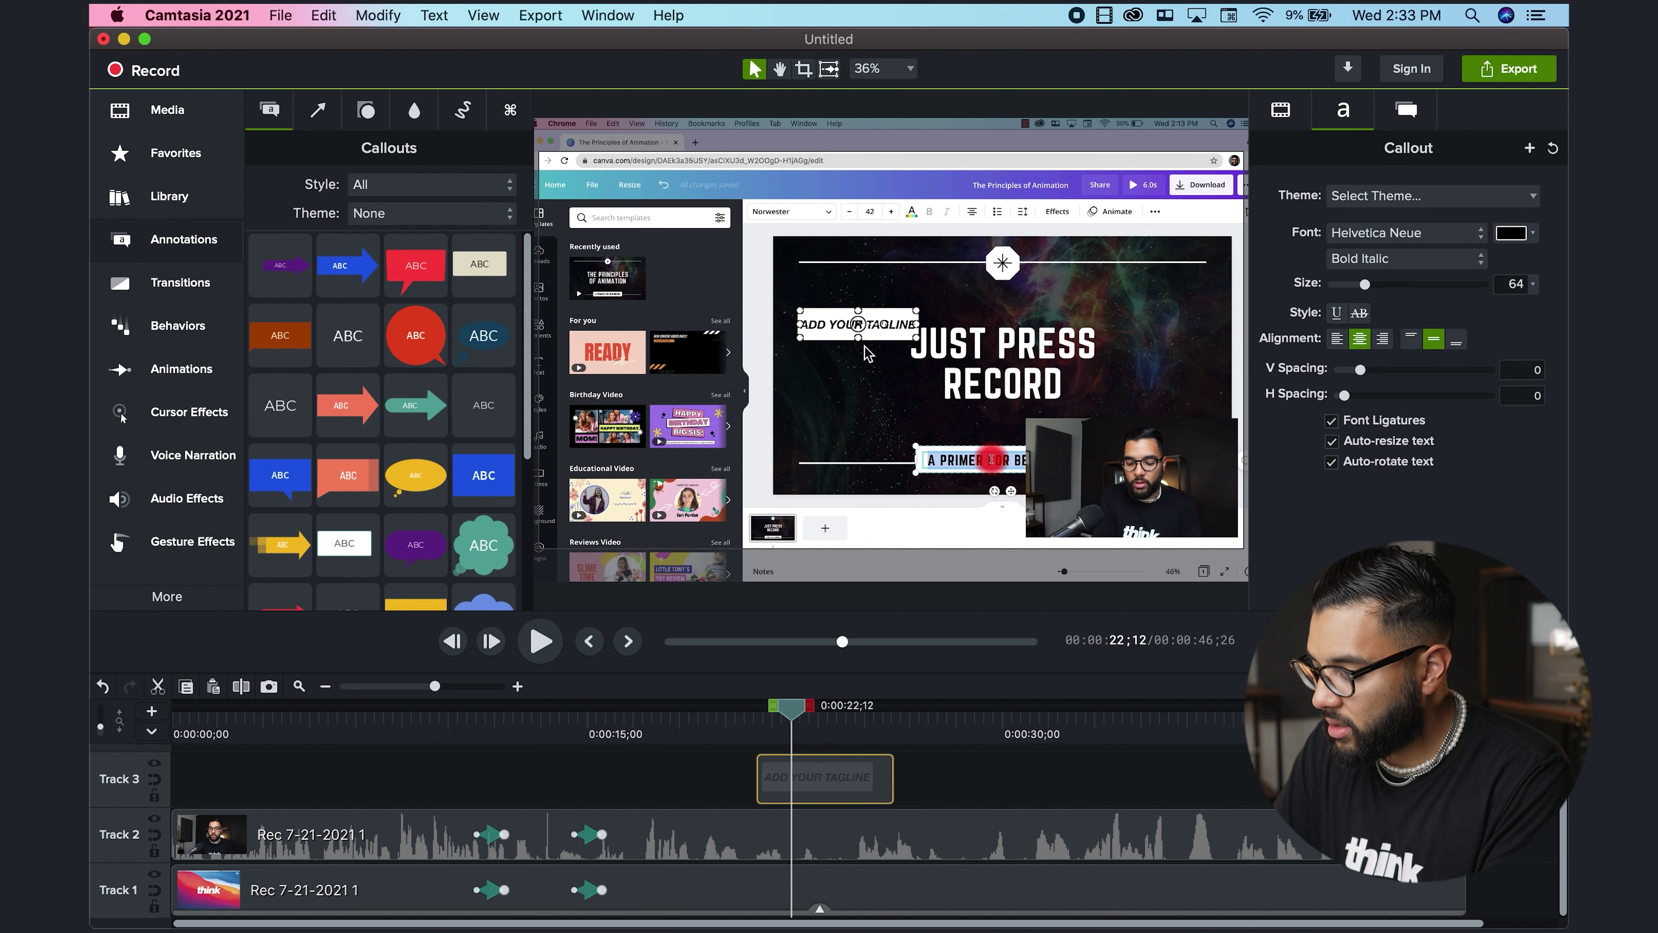
# Enlarge the tagline callout box to about twice its width and set its text size to 125.
pyautogui.moveTo(858, 340); pyautogui.dragTo(1026, 347)
pyautogui.doubleClick(869, 338)
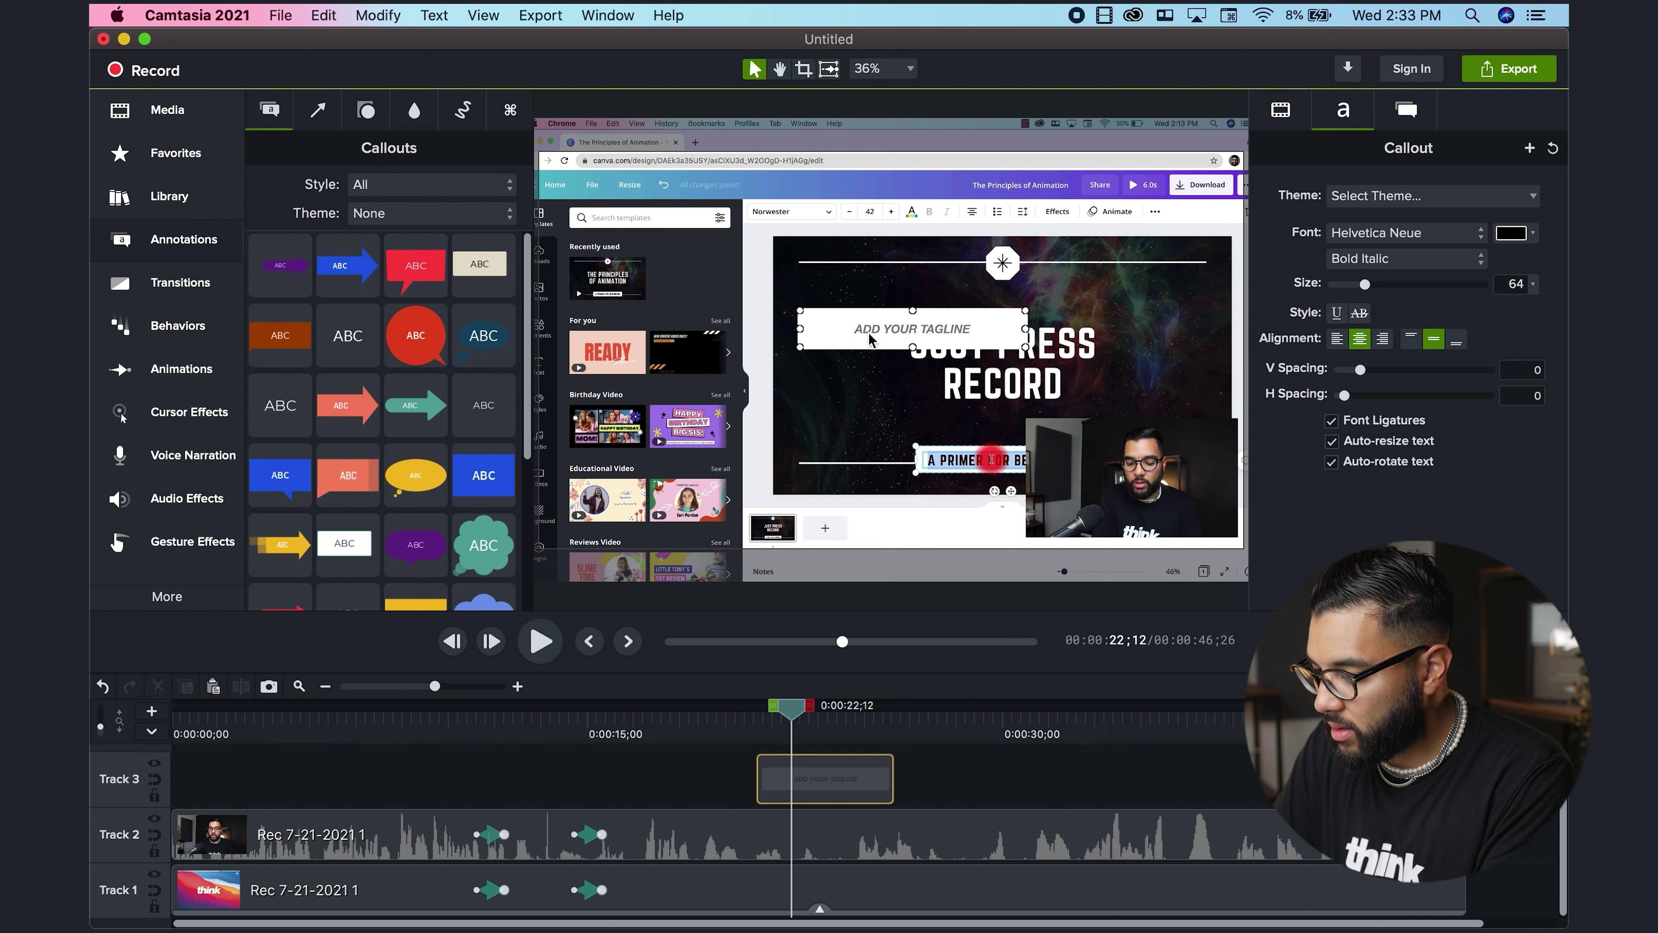
pyautogui.click(1404, 283)
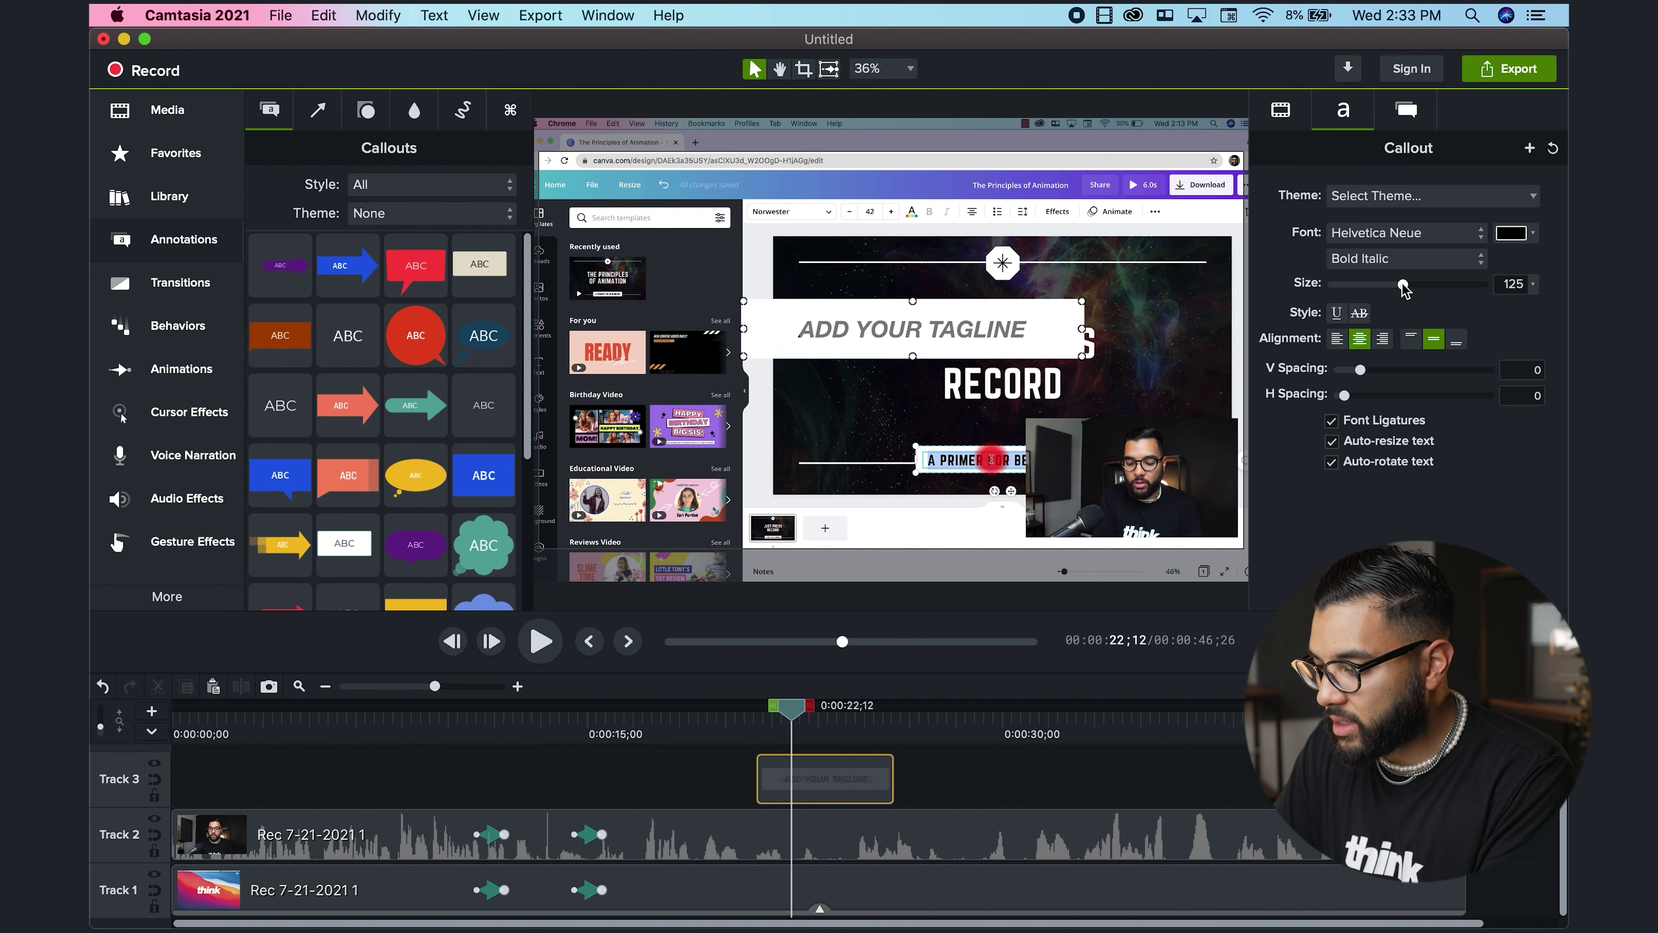
# Set the callout's text size to 122, shrink its box to fit the text and place it just above the JUST PRESS RECORD title.
pyautogui.moveTo(1402, 289); pyautogui.dragTo(1400, 284)
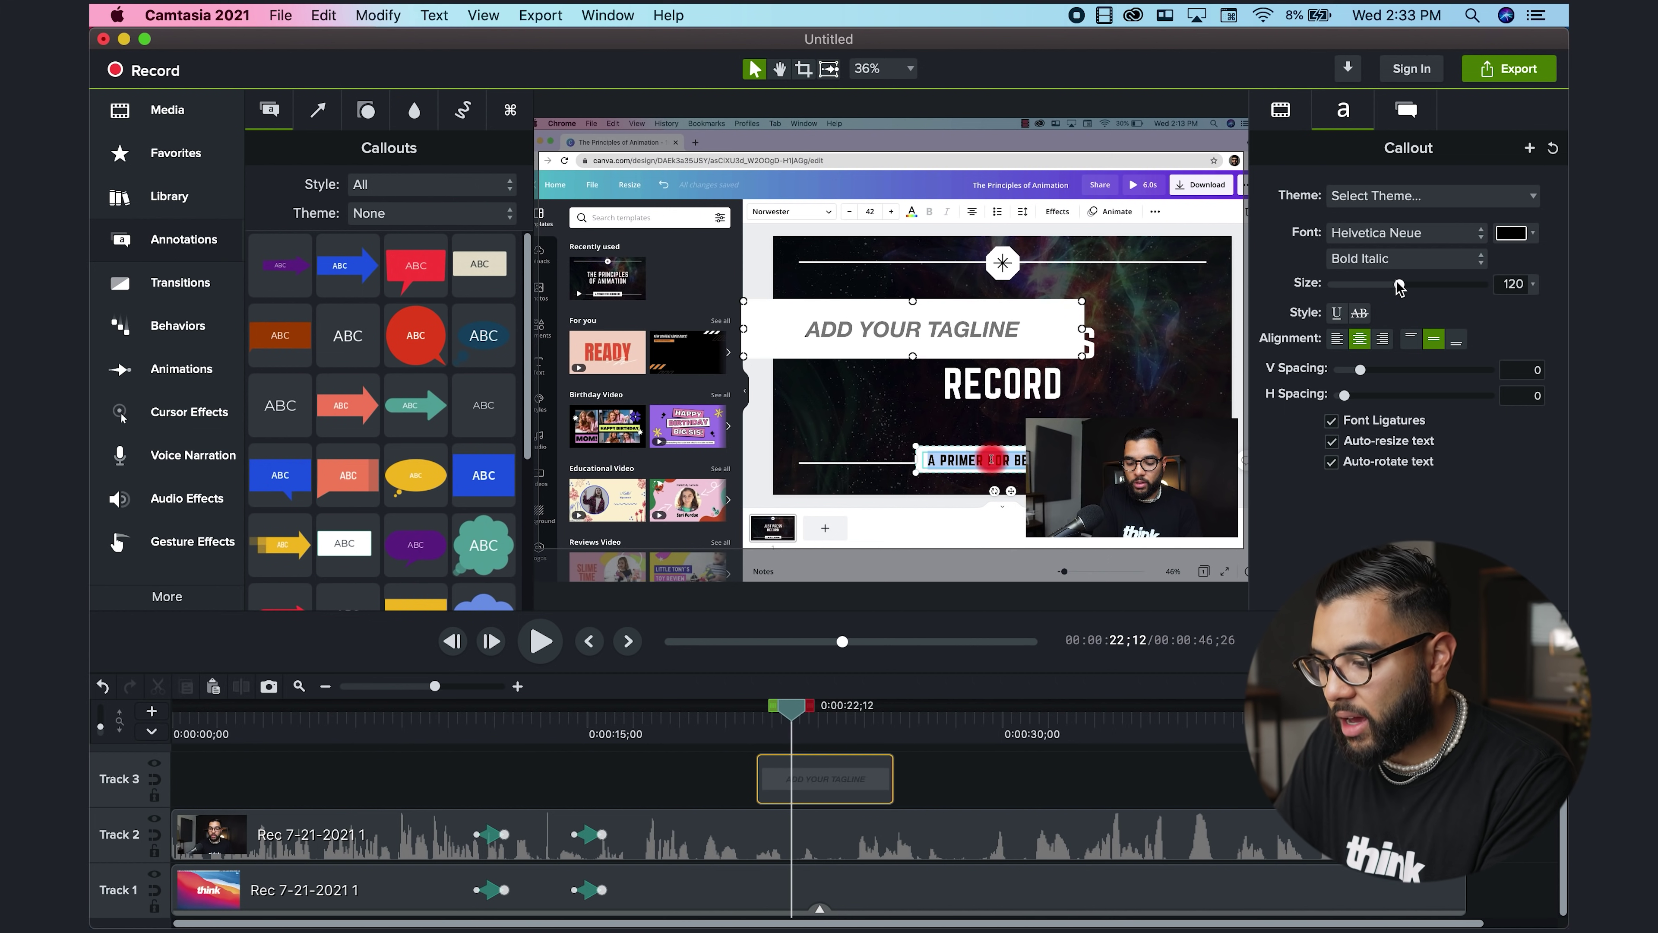
pyautogui.moveTo(1078, 359); pyautogui.dragTo(961, 310)
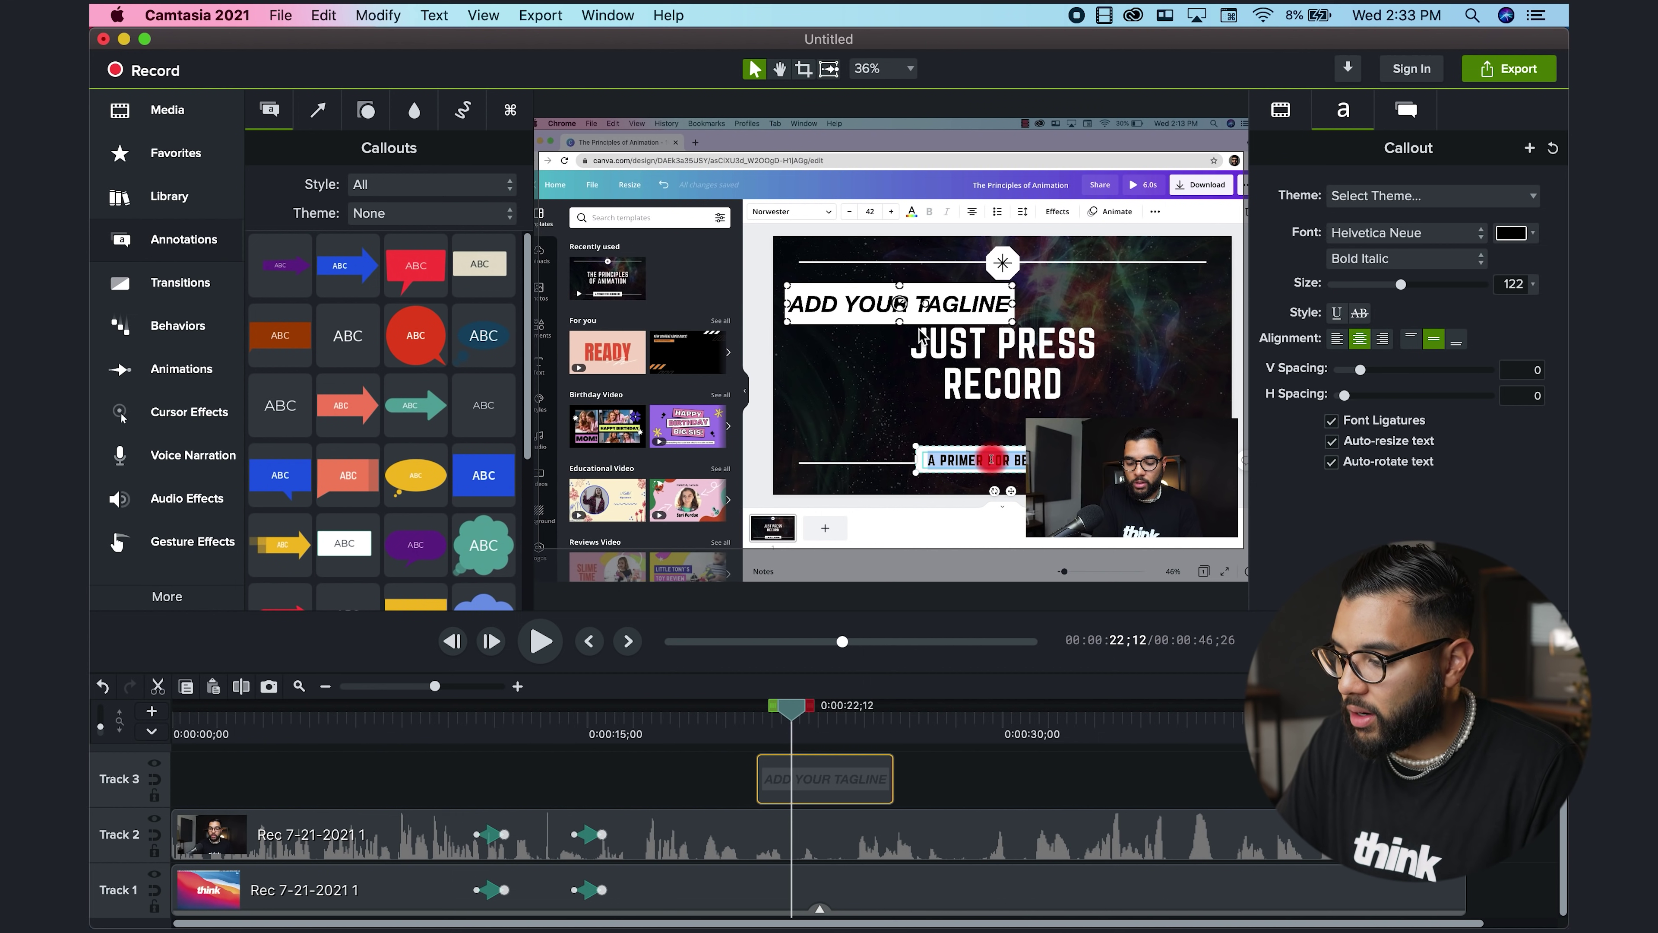
pyautogui.moveTo(916, 319); pyautogui.dragTo(921, 316)
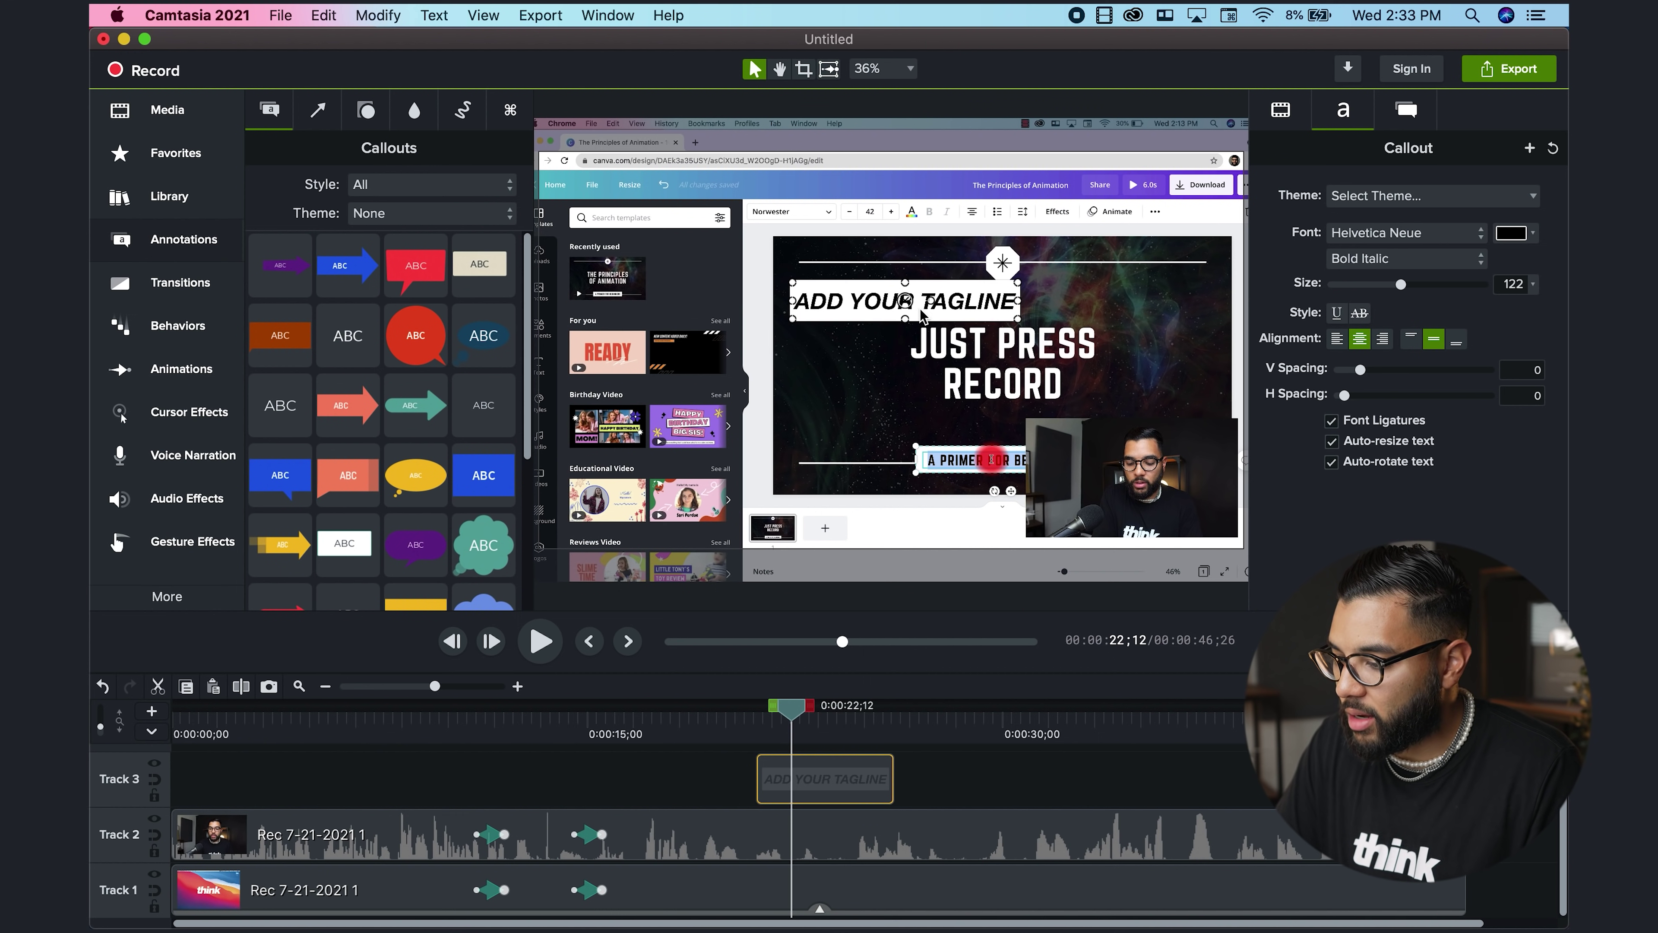
pyautogui.click(1440, 201)
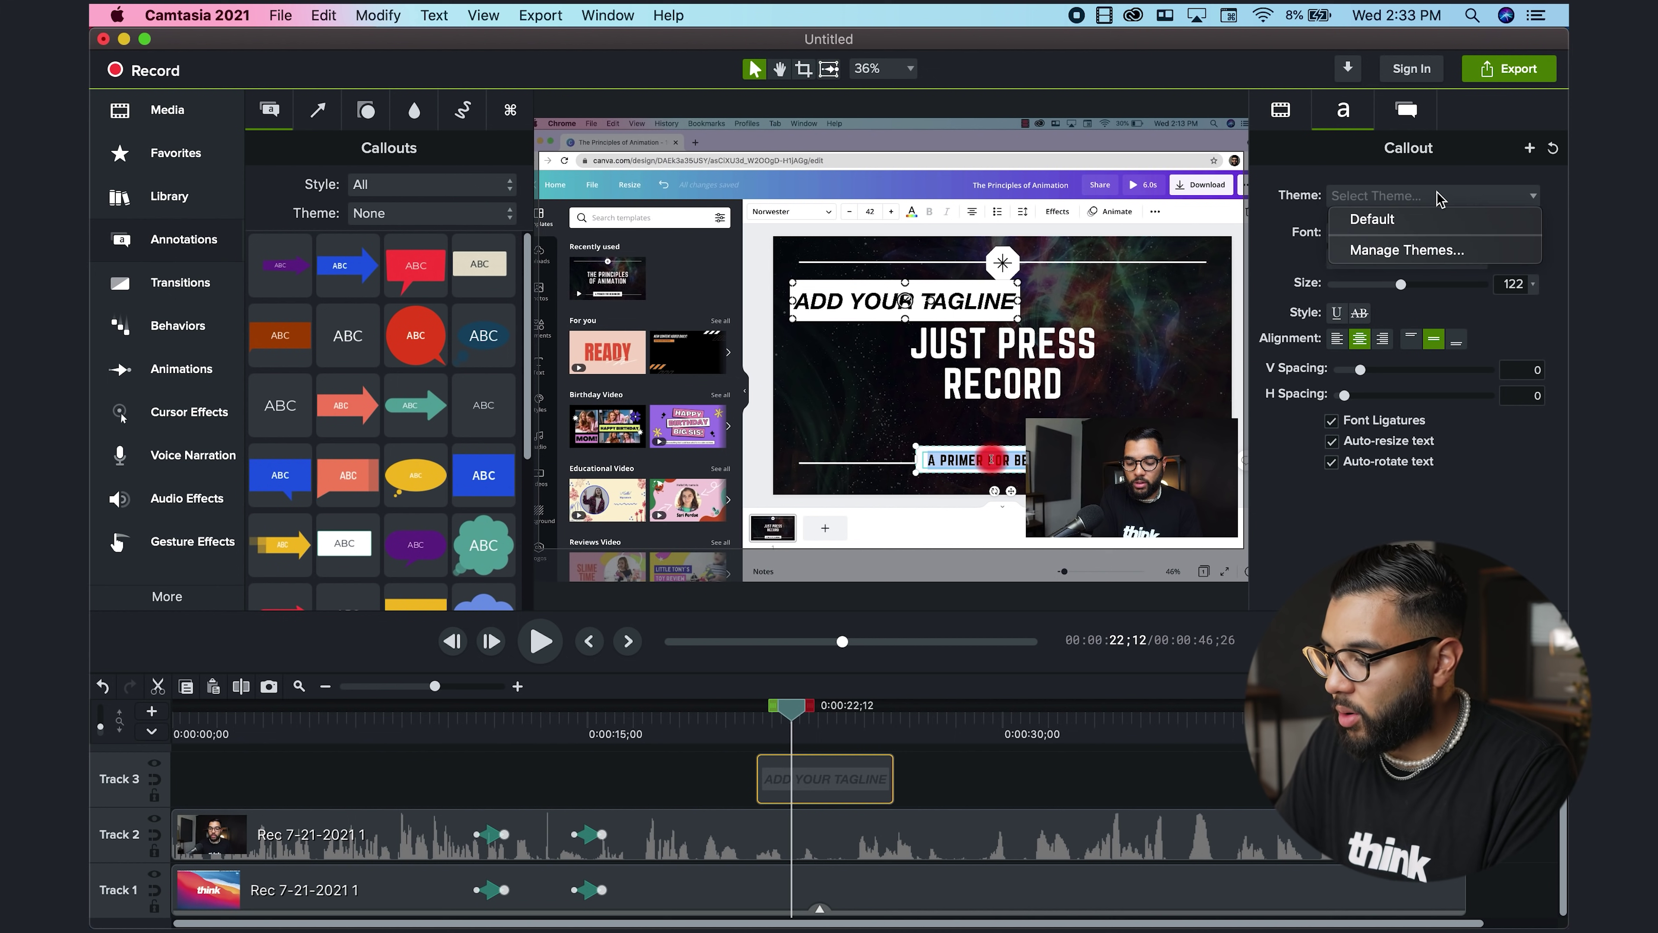
pyautogui.click(1315, 207)
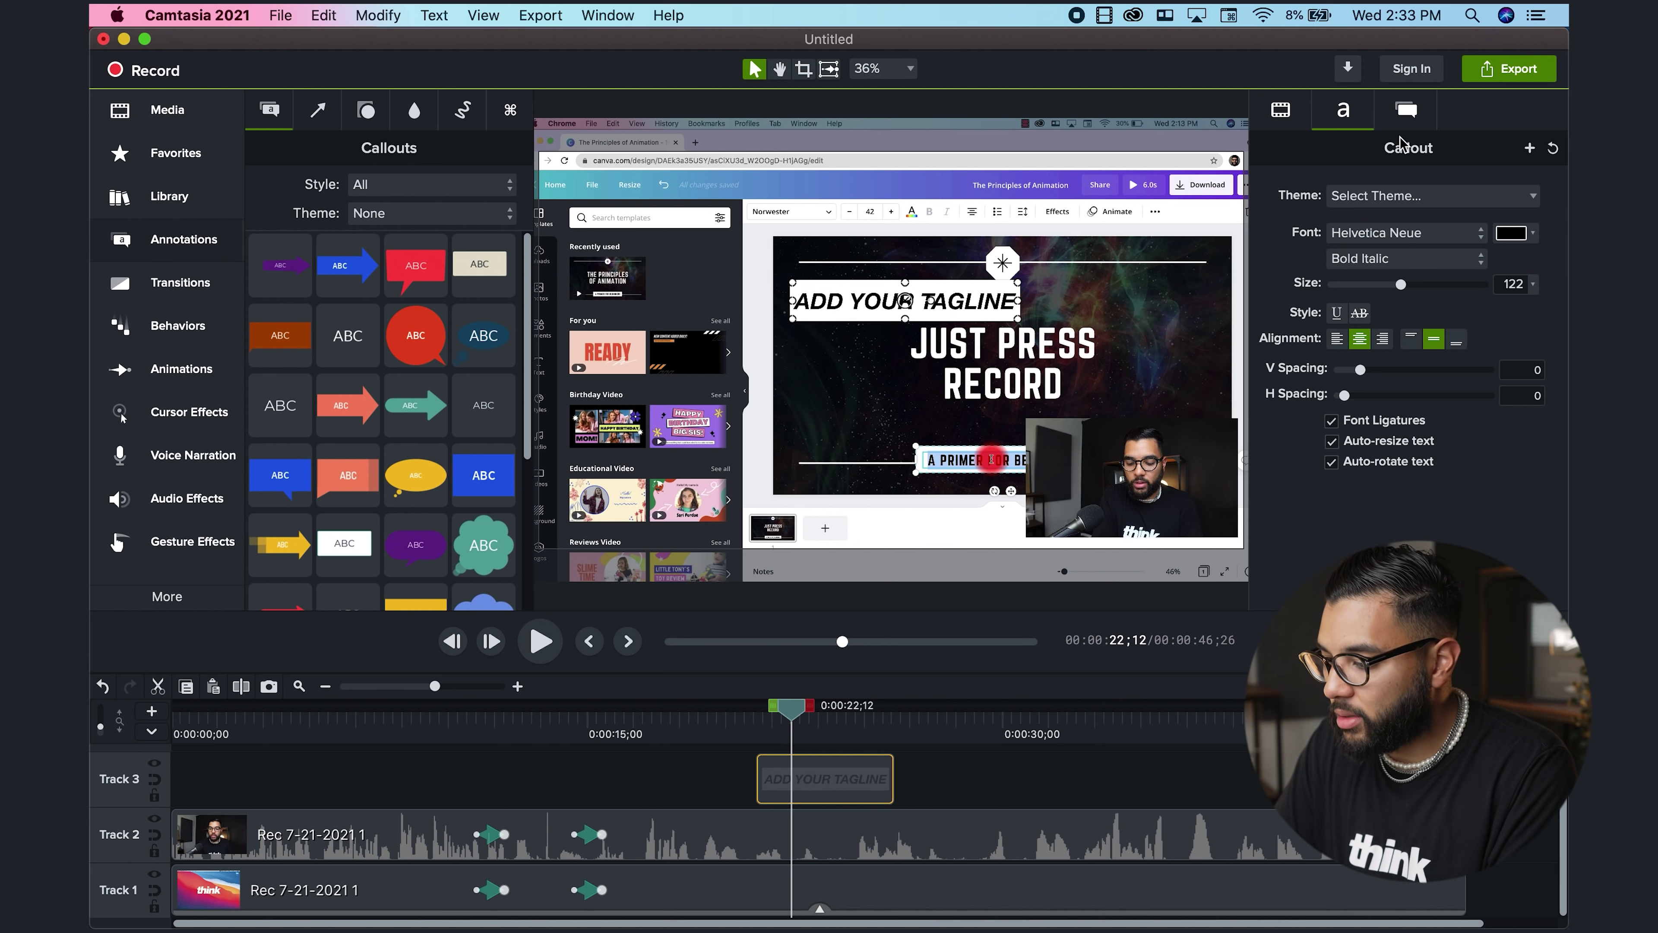
pyautogui.click(1406, 111)
pyautogui.click(1383, 200)
pyautogui.click(1384, 205)
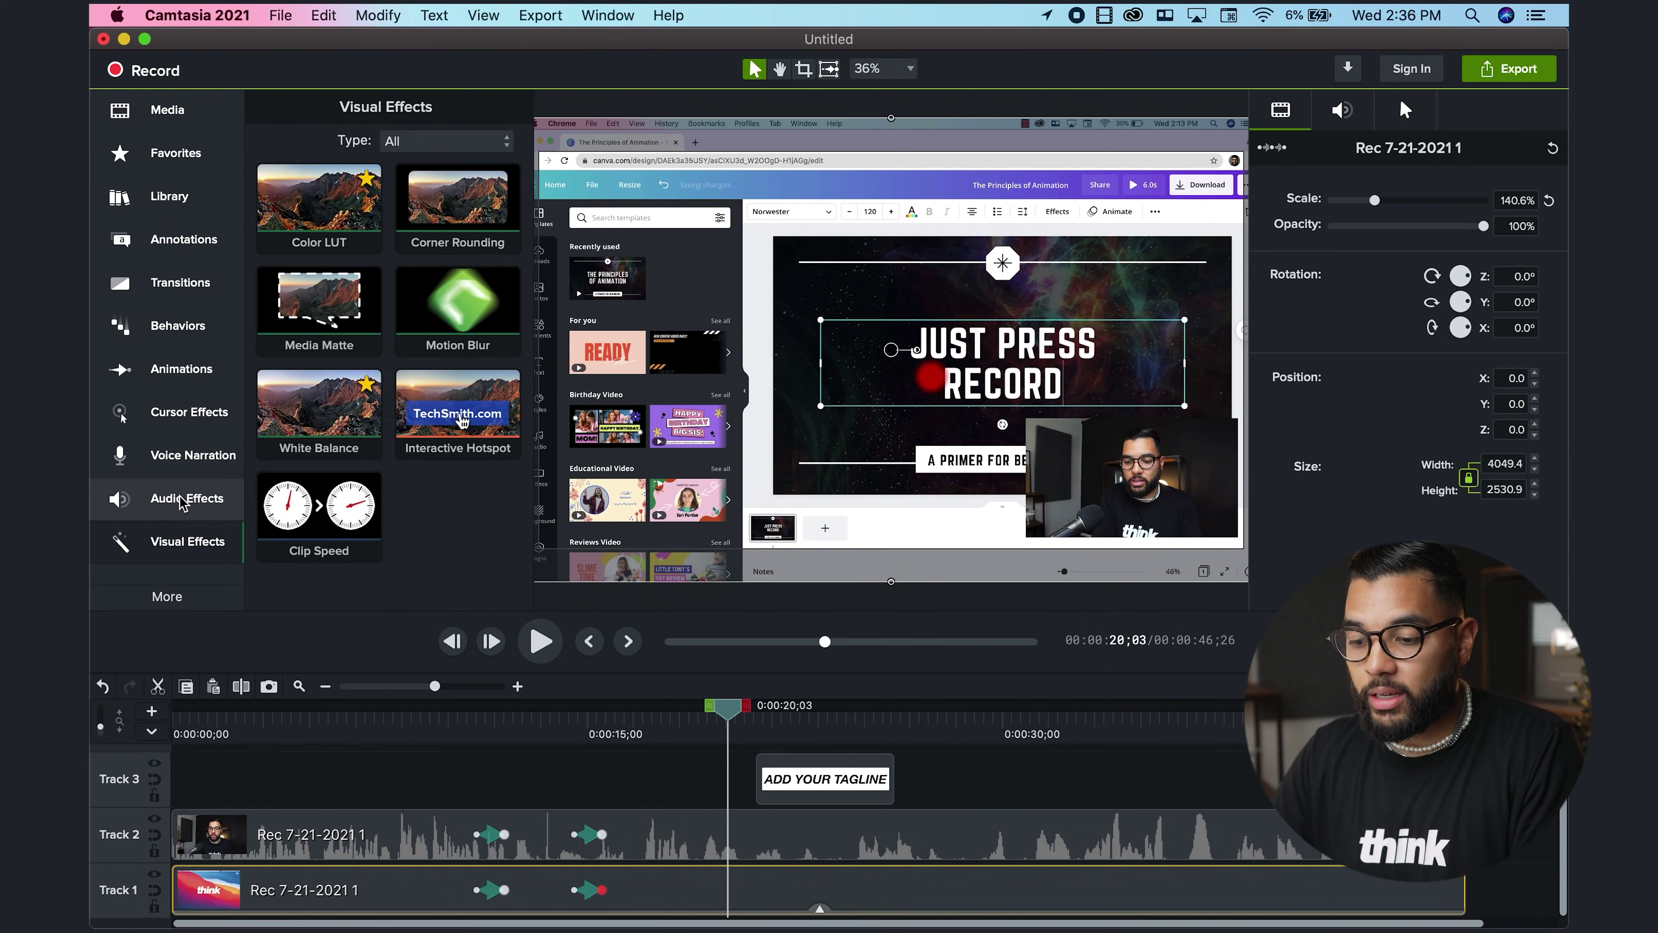
# Try the Emphasize audio effect on the webcam recording in Track 2.
pyautogui.click(181, 501)
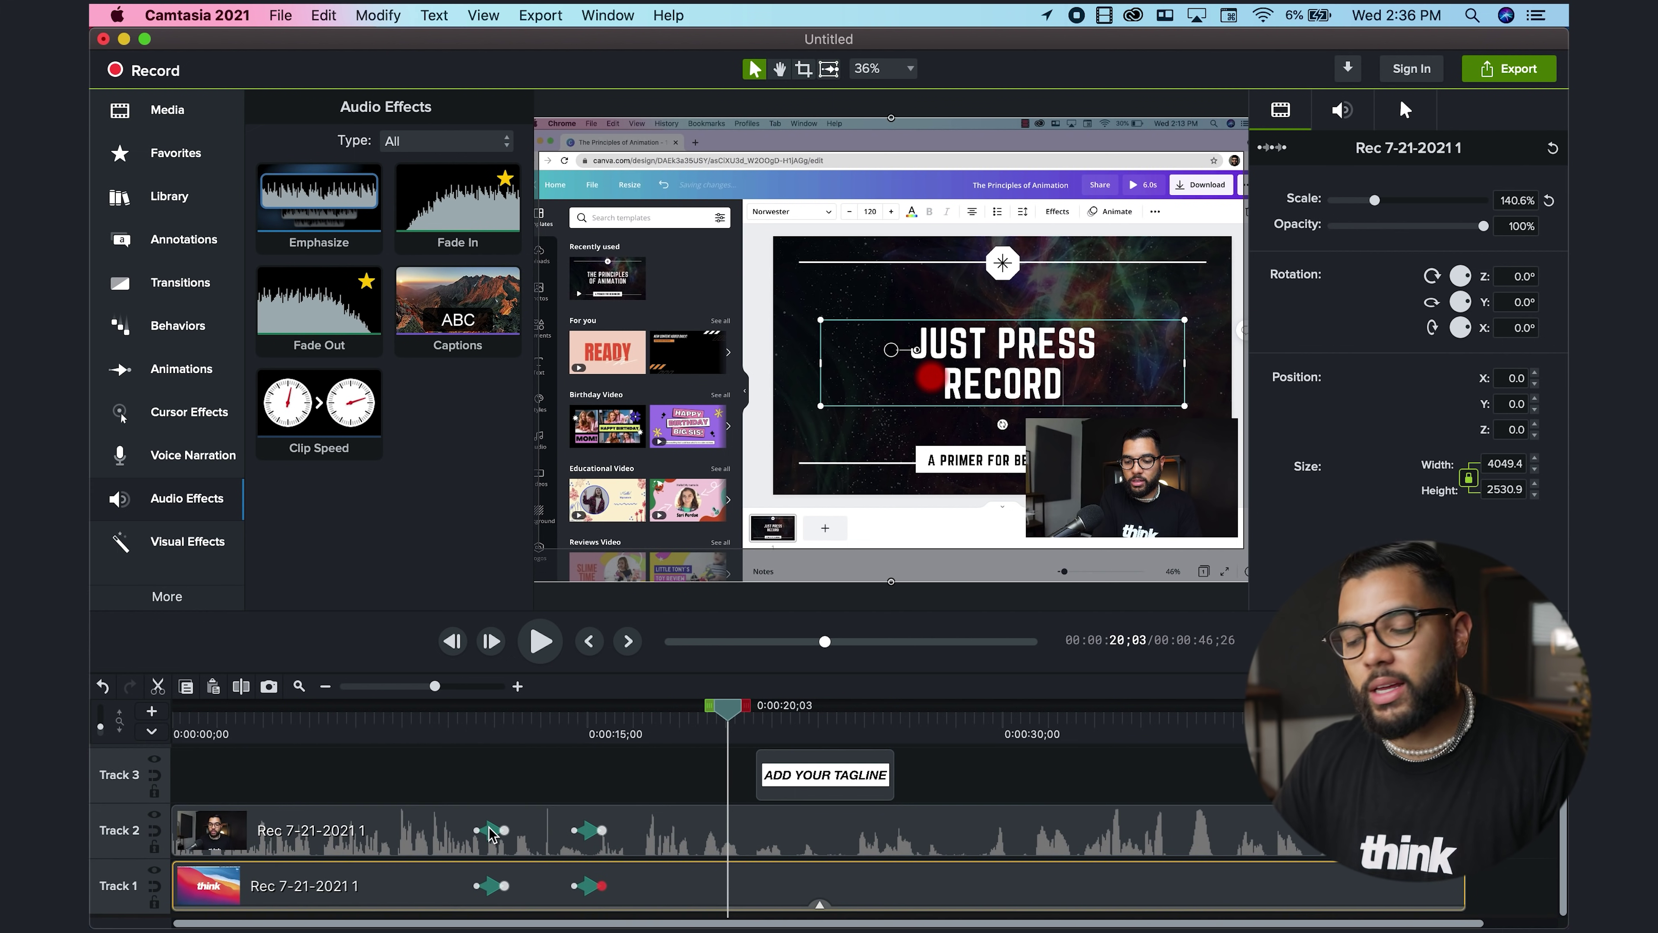
pyautogui.press('space')
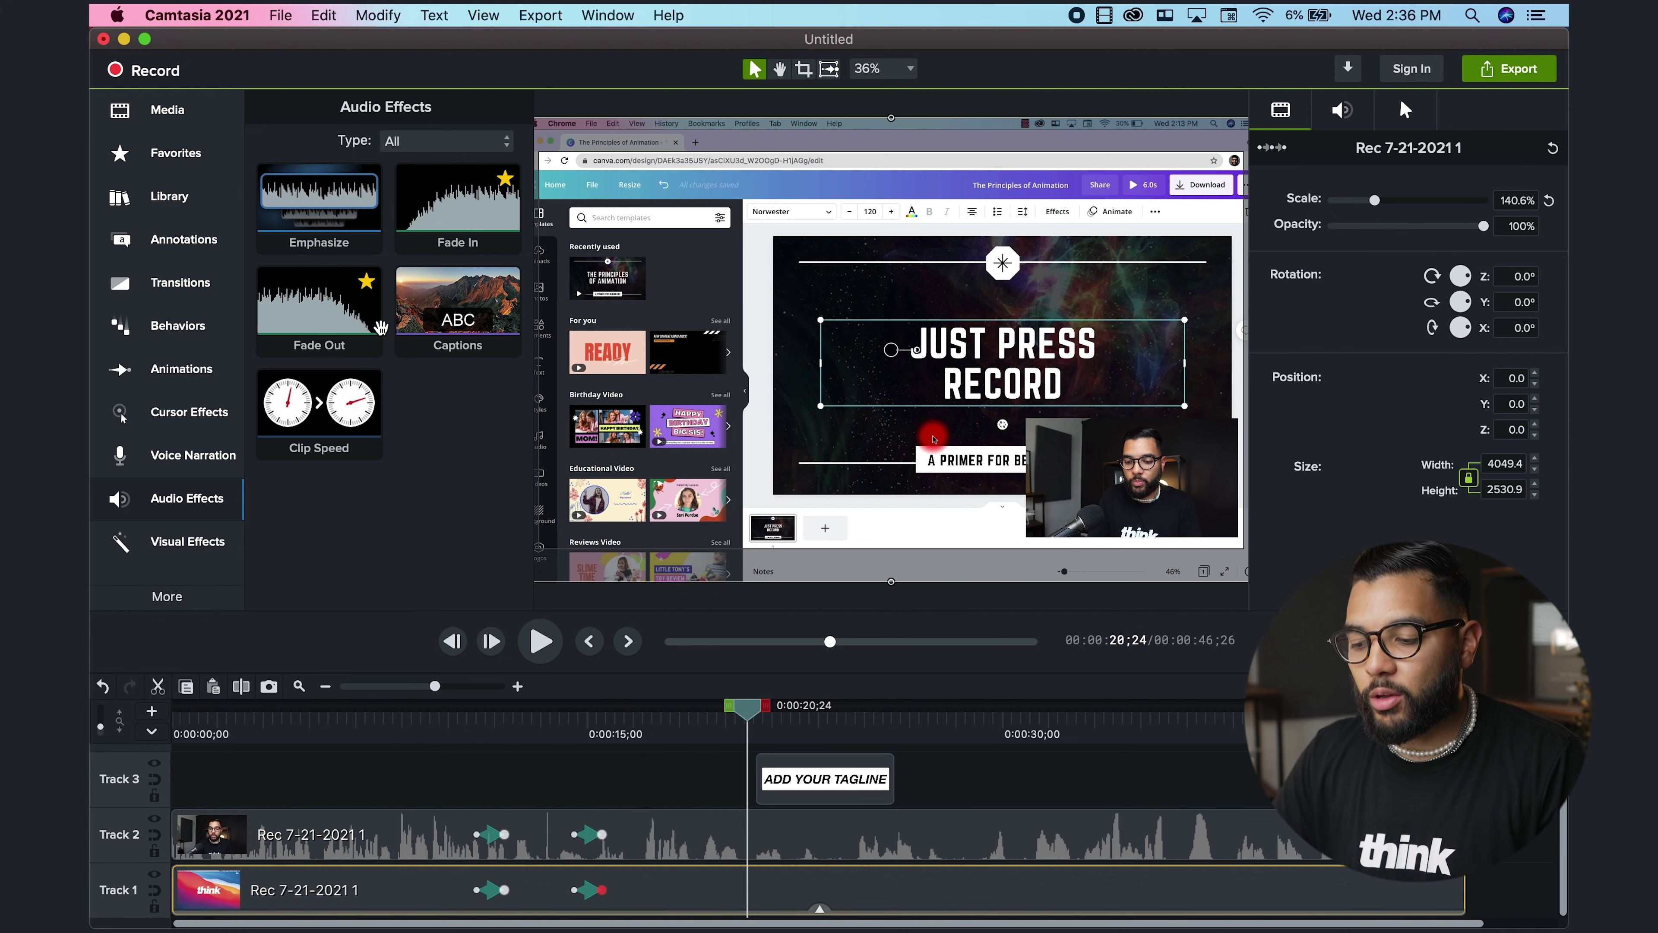
pyautogui.moveTo(295, 218); pyautogui.dragTo(690, 842)
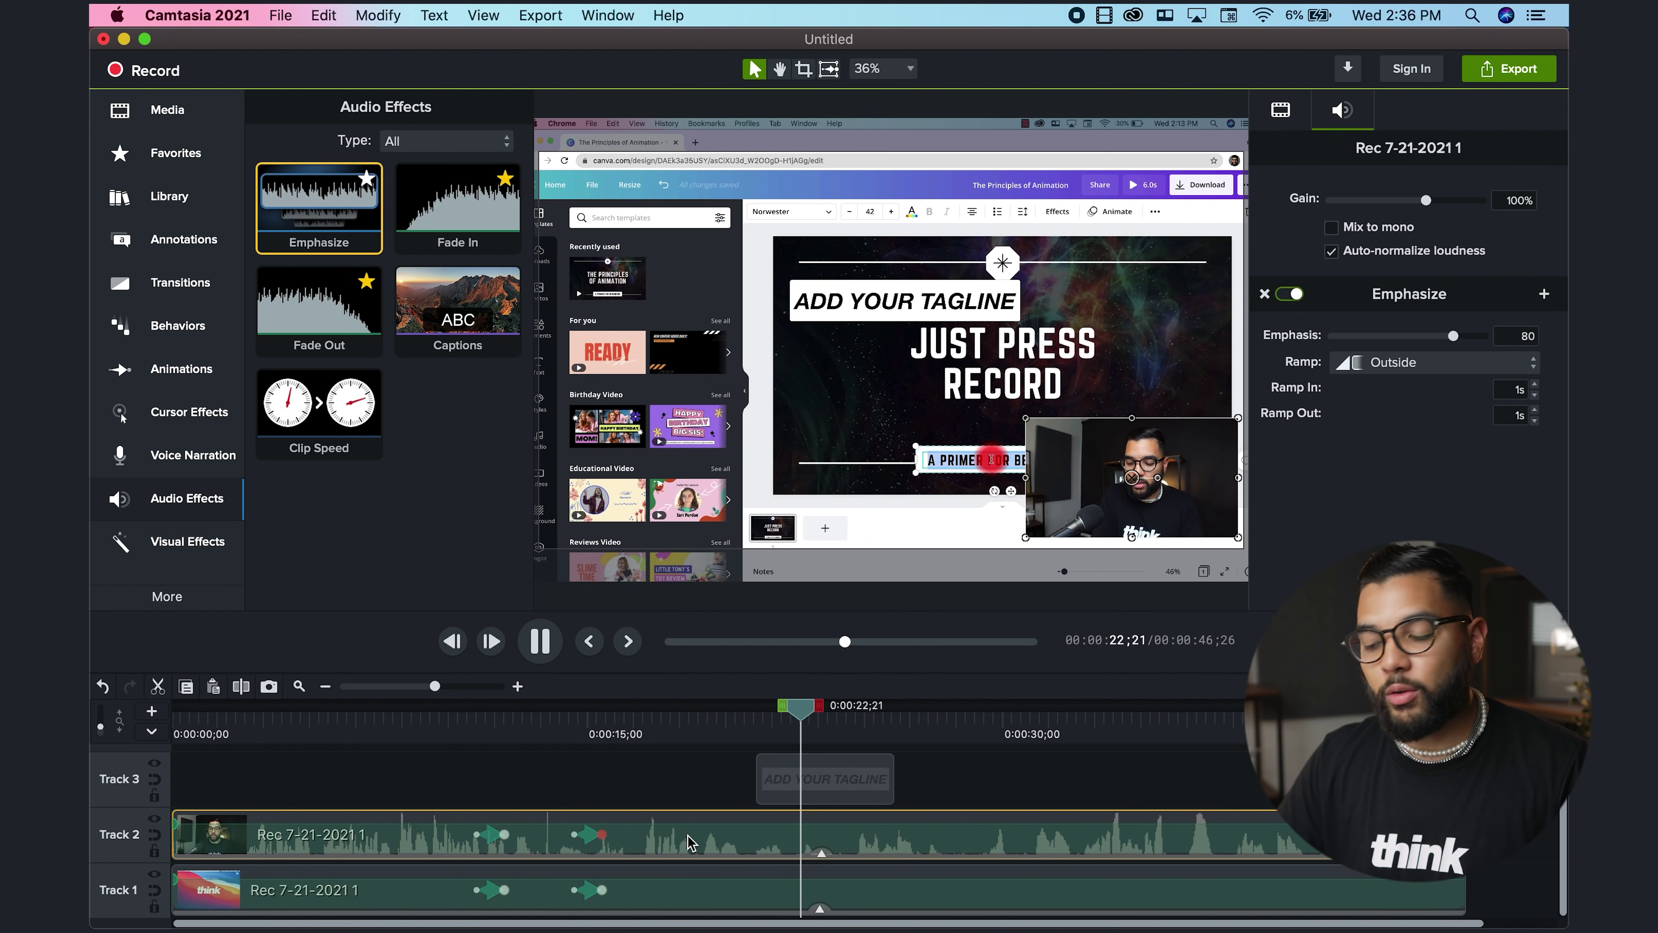
# Undo the Emphasize effect on the Track 2 clip and pause playback.
pyautogui.press('space')
pyautogui.press('super+z')
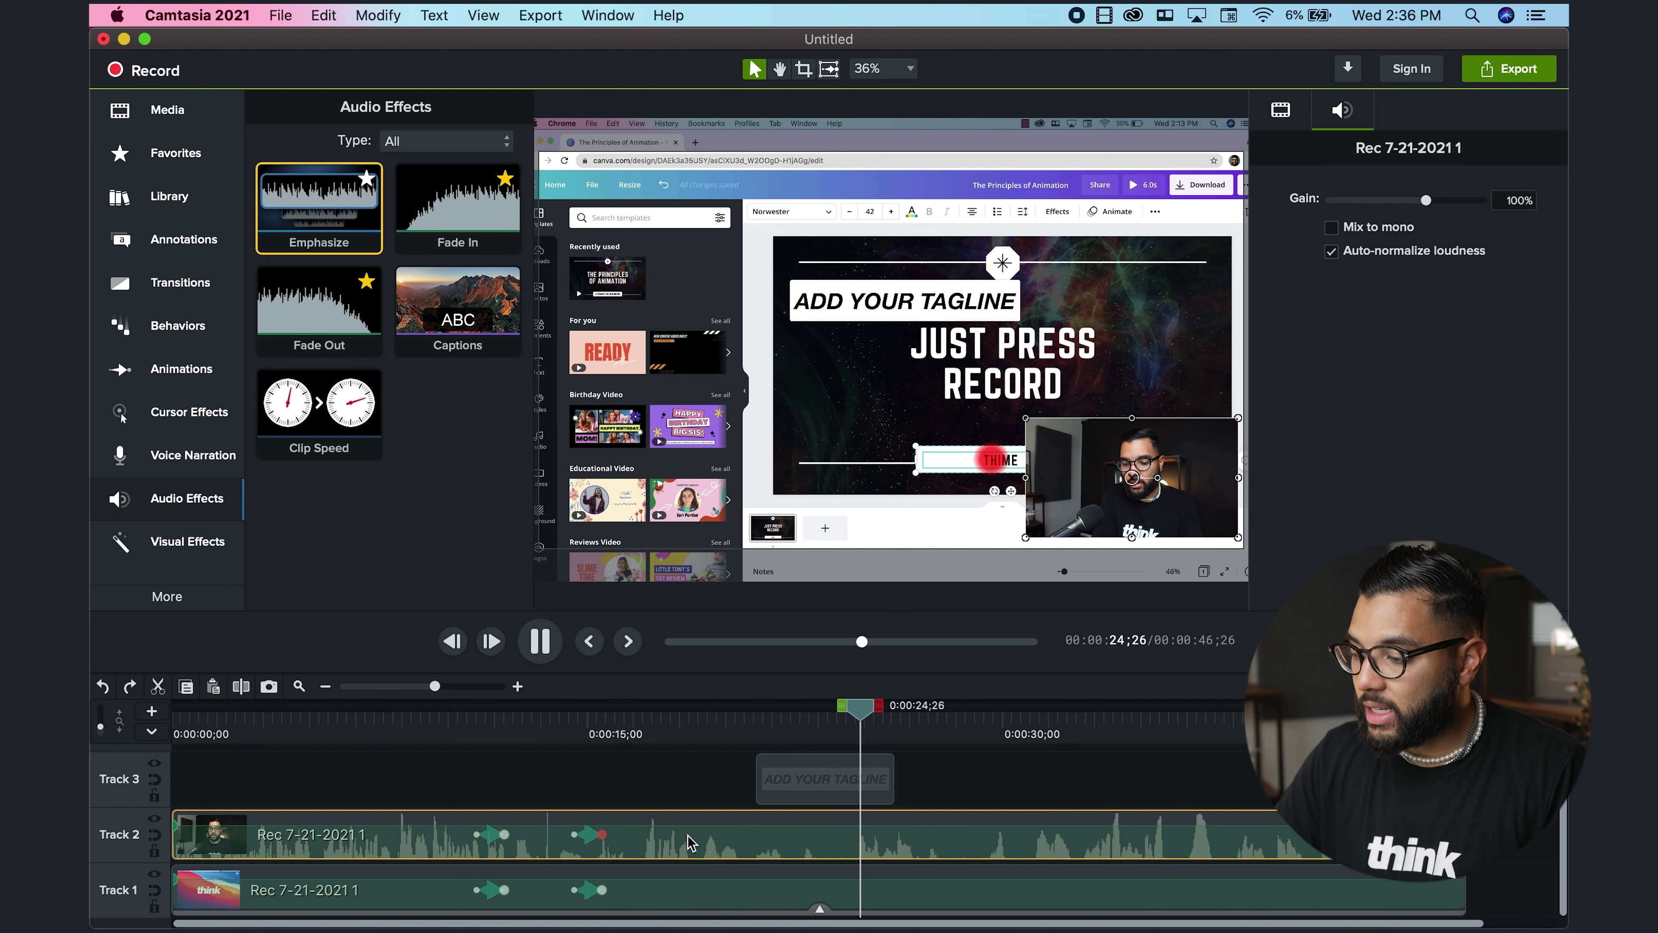
pyautogui.press('space')
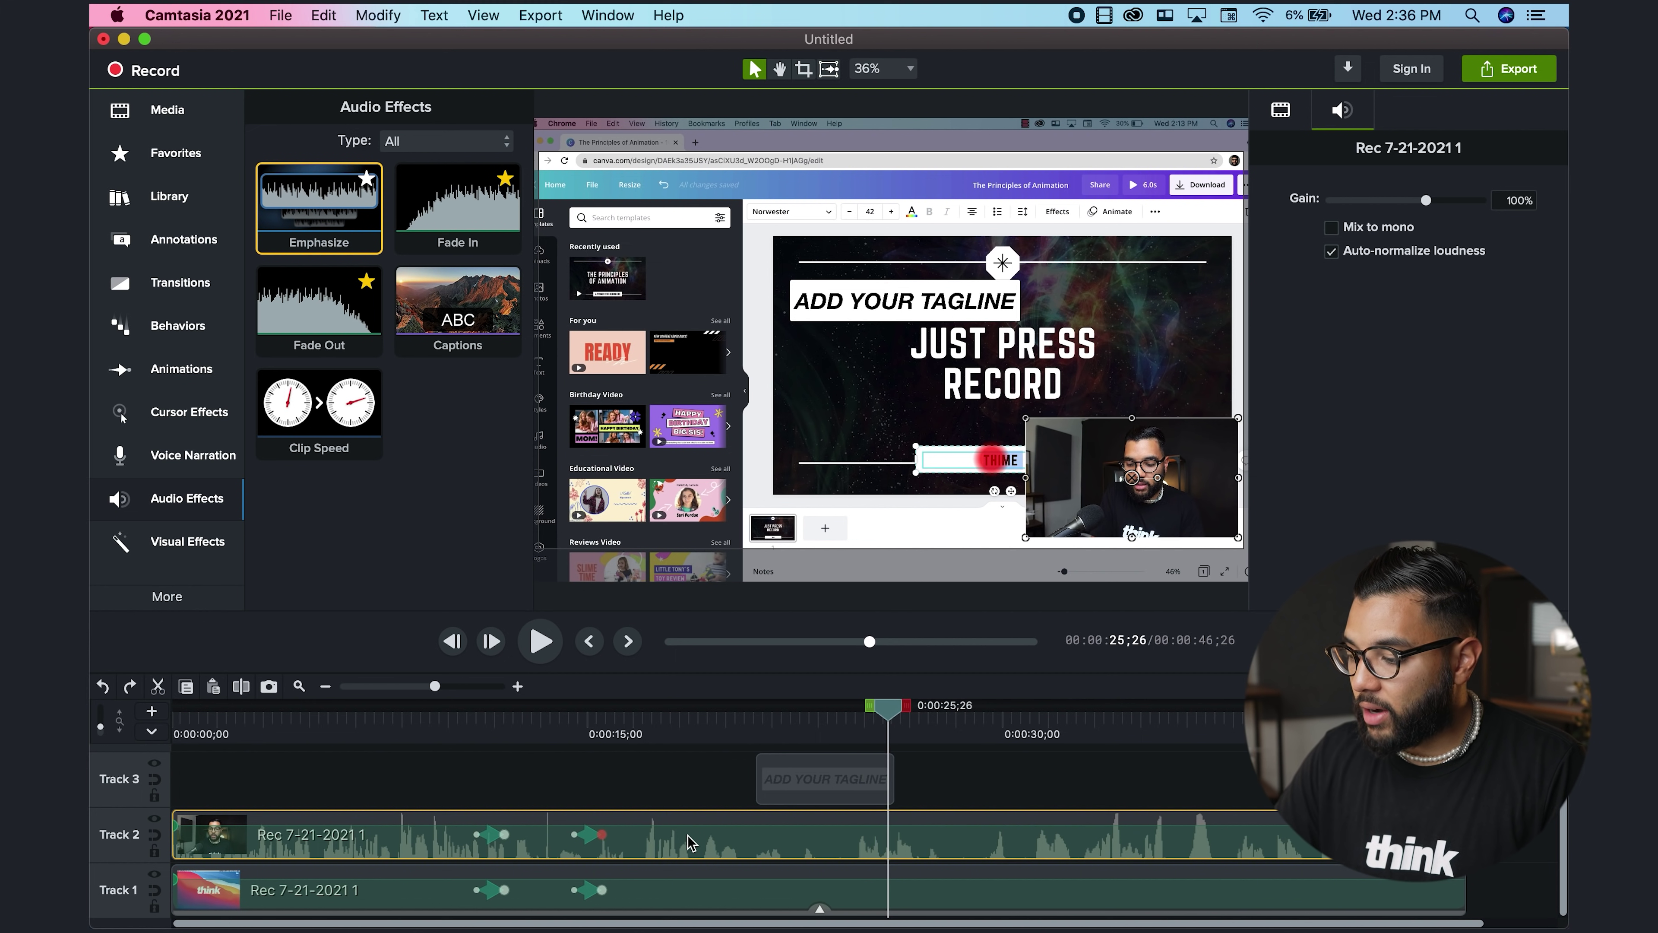
# Clear the clip selection and scrub the timeline around the start of the tagline callout.
pyautogui.click(664, 761)
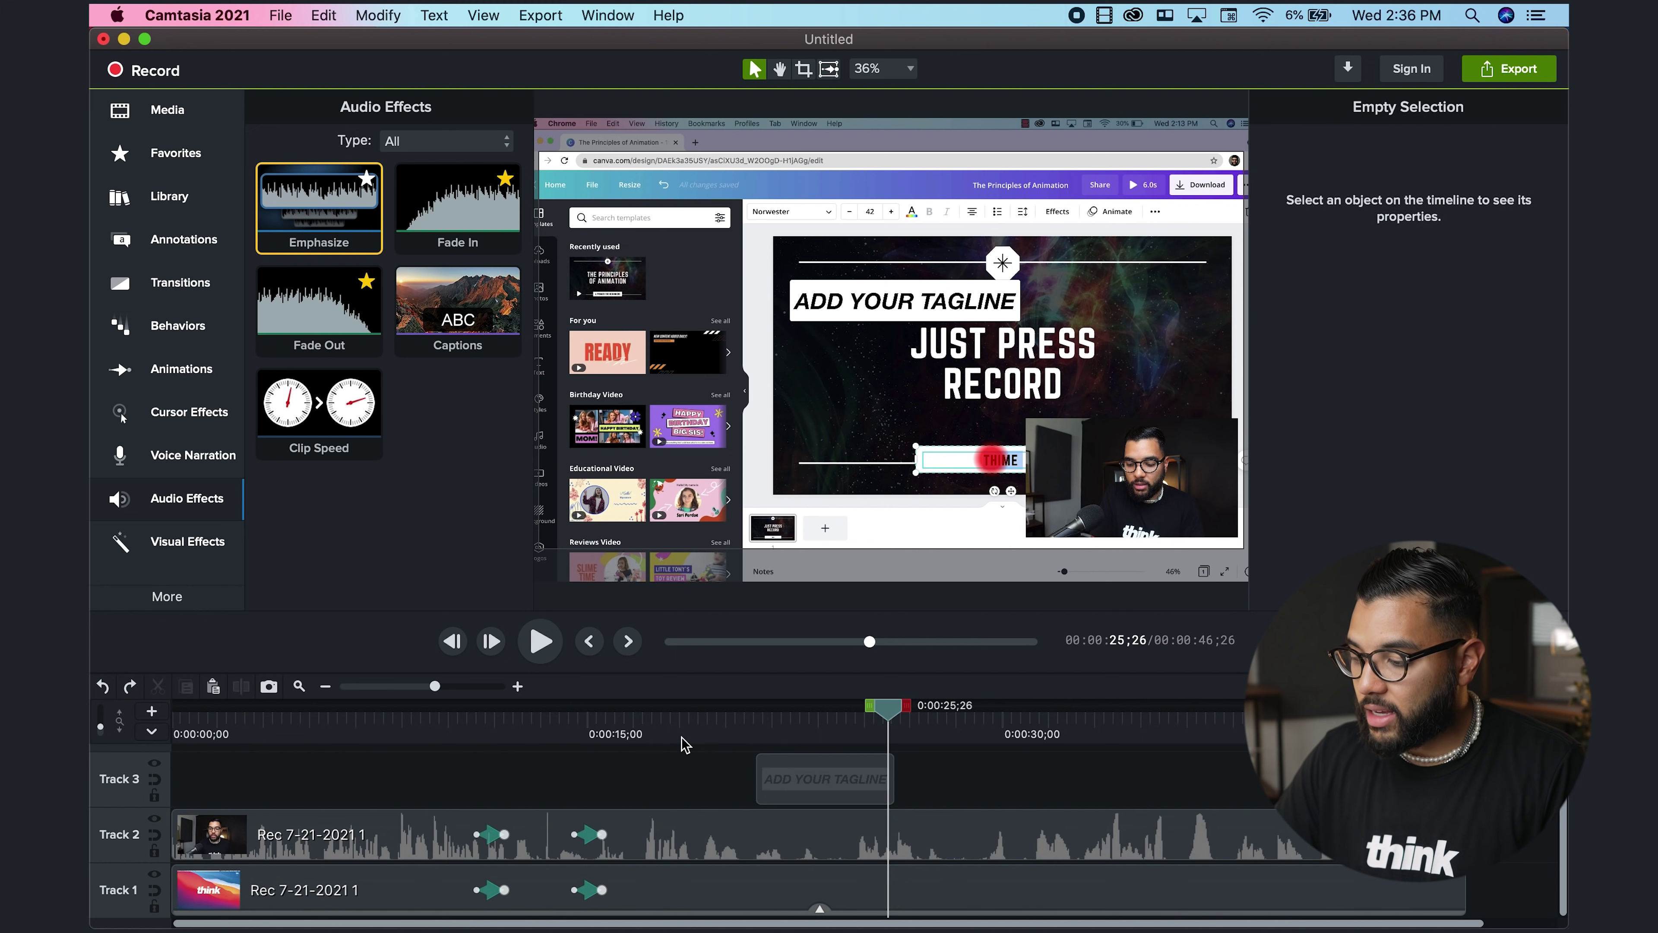
pyautogui.click(681, 740)
pyautogui.moveTo(683, 742); pyautogui.dragTo(707, 742)
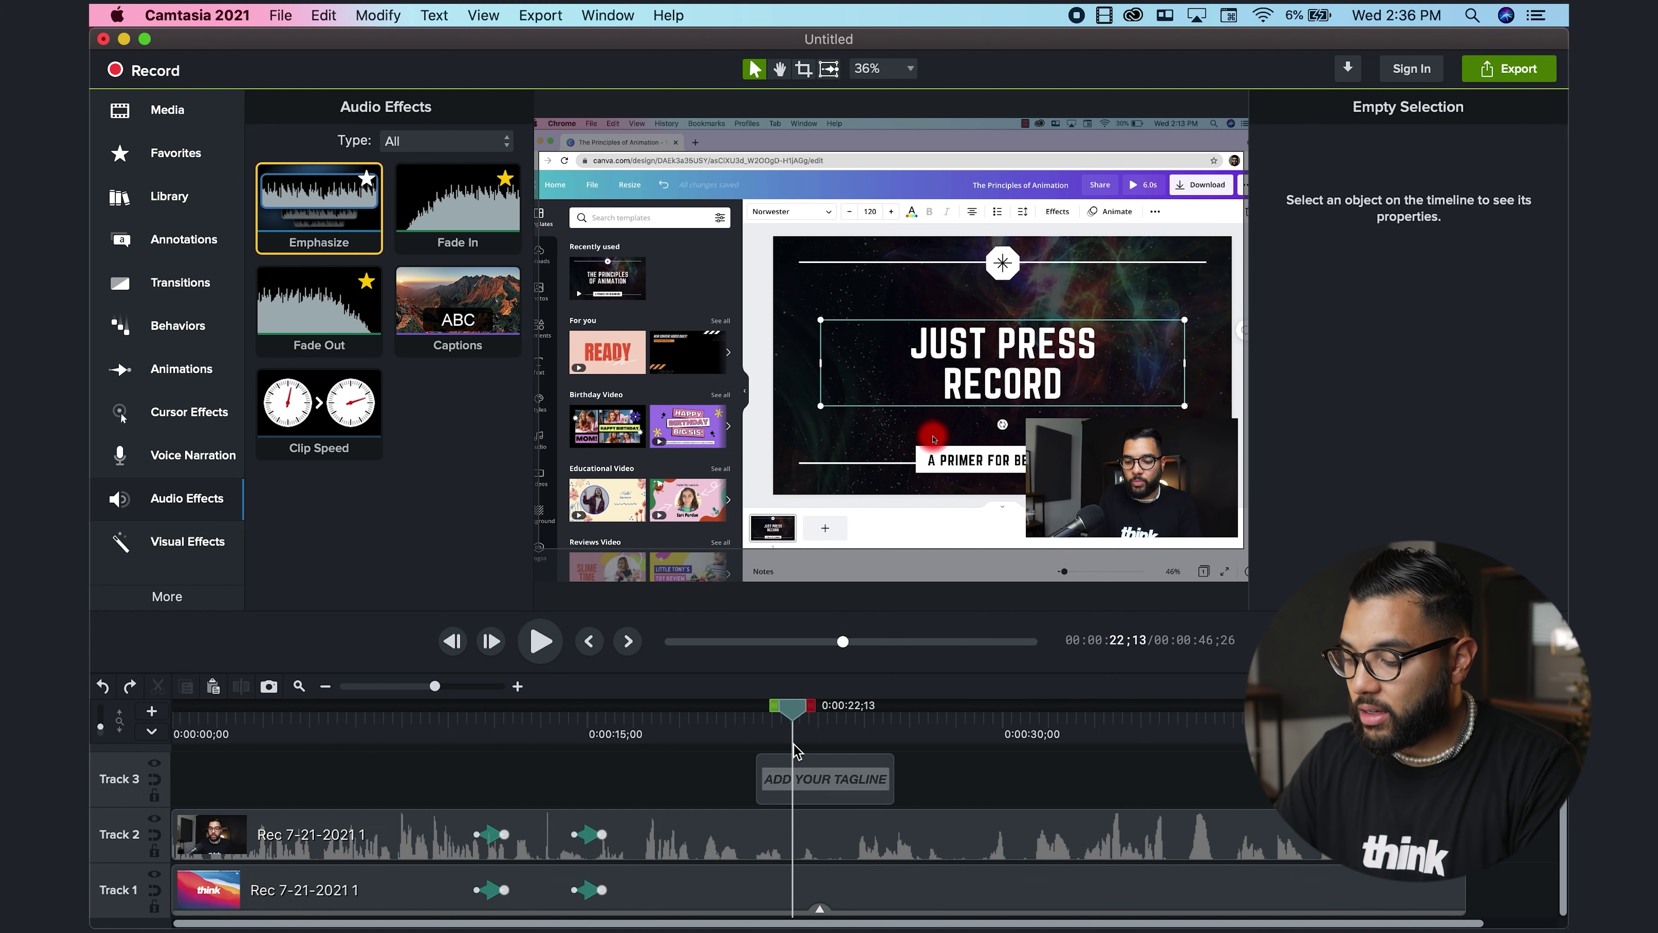